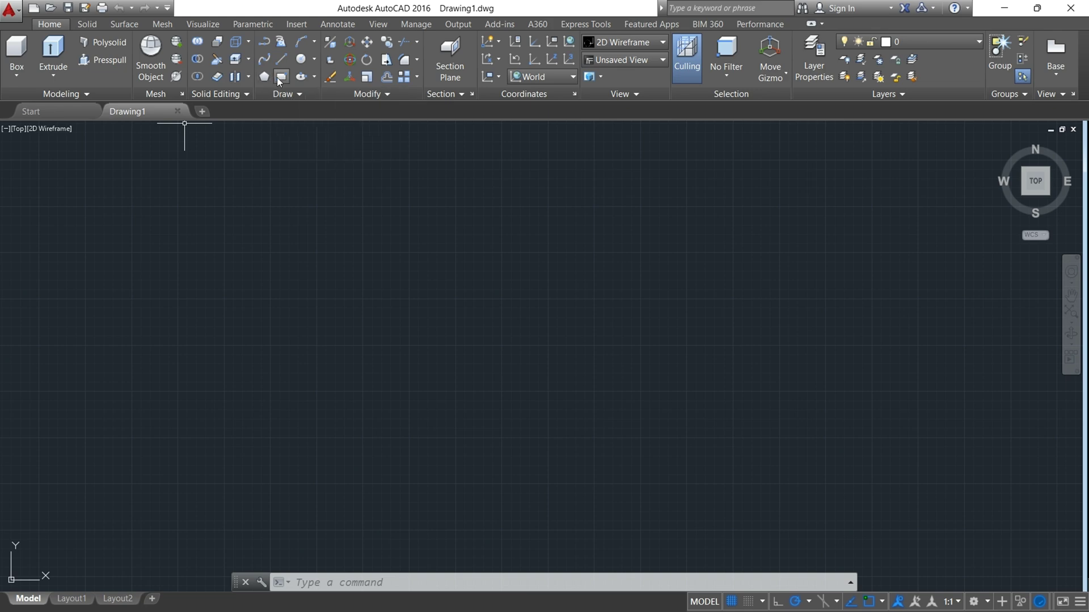
Step: Draw a radius-20 circle, circumscribe a 6-sided polygon around it, then erase the circle
{"action": "left_click", "coordinate": [299, 63]}
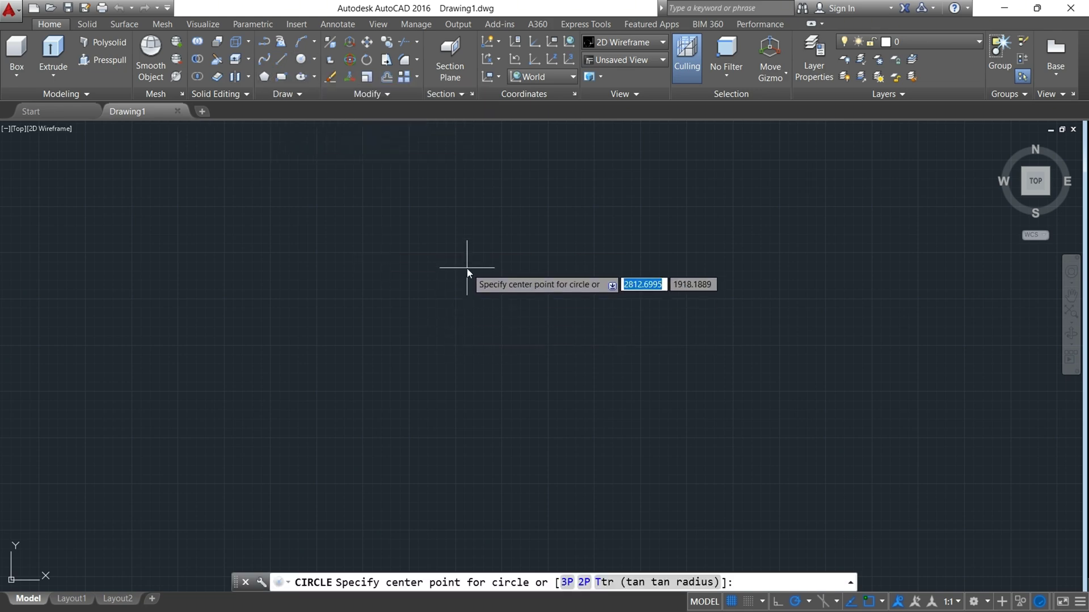
{"action": "left_click", "coordinate": [540, 356]}
{"action": "type", "text": "20"}
{"action": "key", "text": "Return"}
{"action": "scroll", "coordinate": [676, 331], "scroll_direction": "down", "scroll_amount": 2}
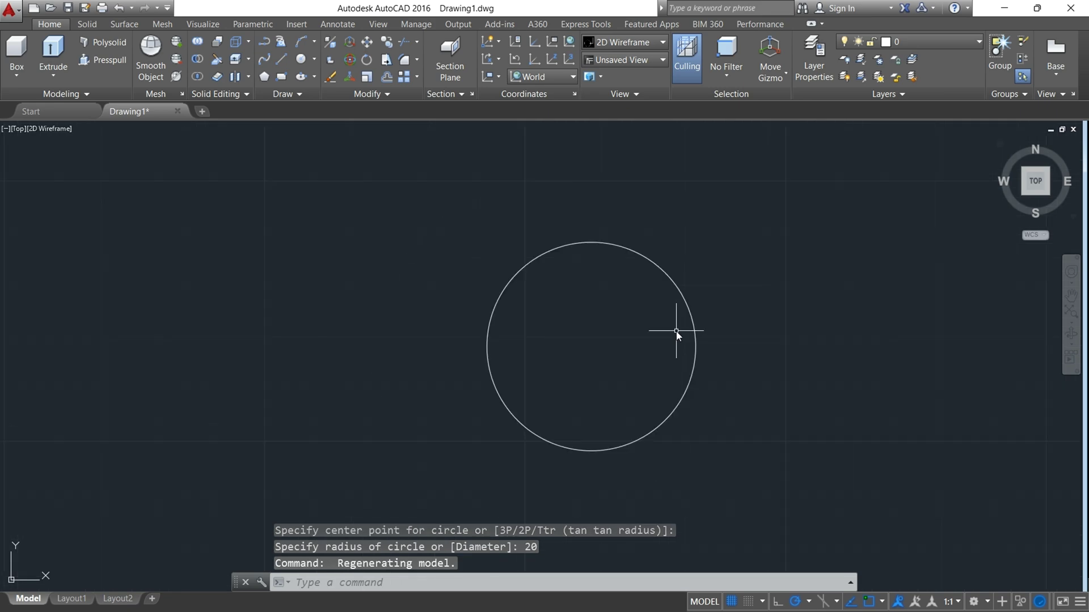
{"action": "left_click", "coordinate": [265, 76]}
{"action": "type", "text": "6"}
{"action": "key", "text": "Return"}
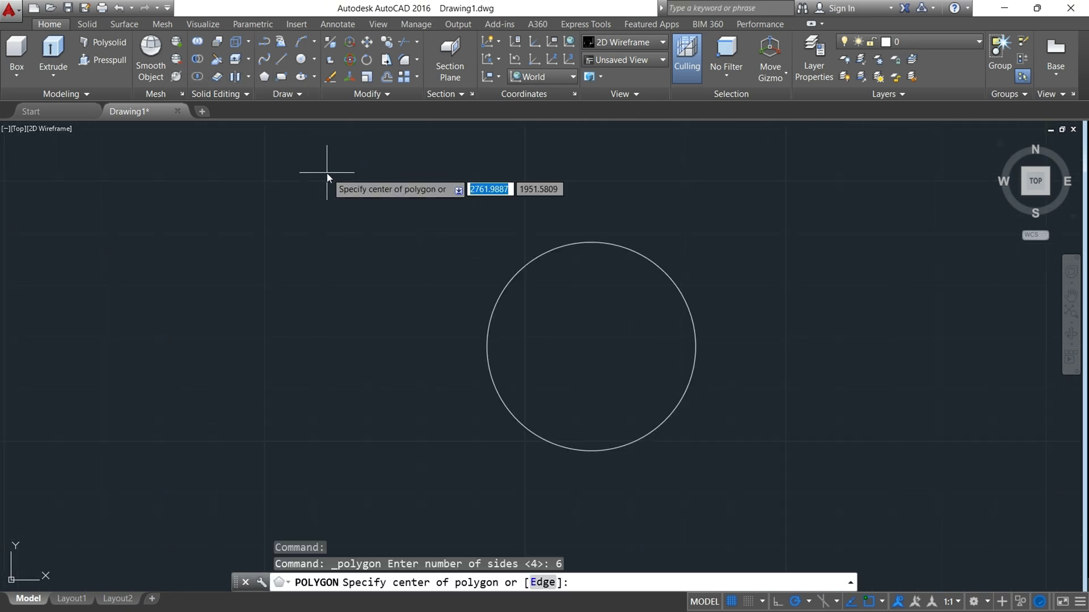
{"action": "left_click", "coordinate": [591, 348]}
{"action": "left_click", "coordinate": [628, 397]}
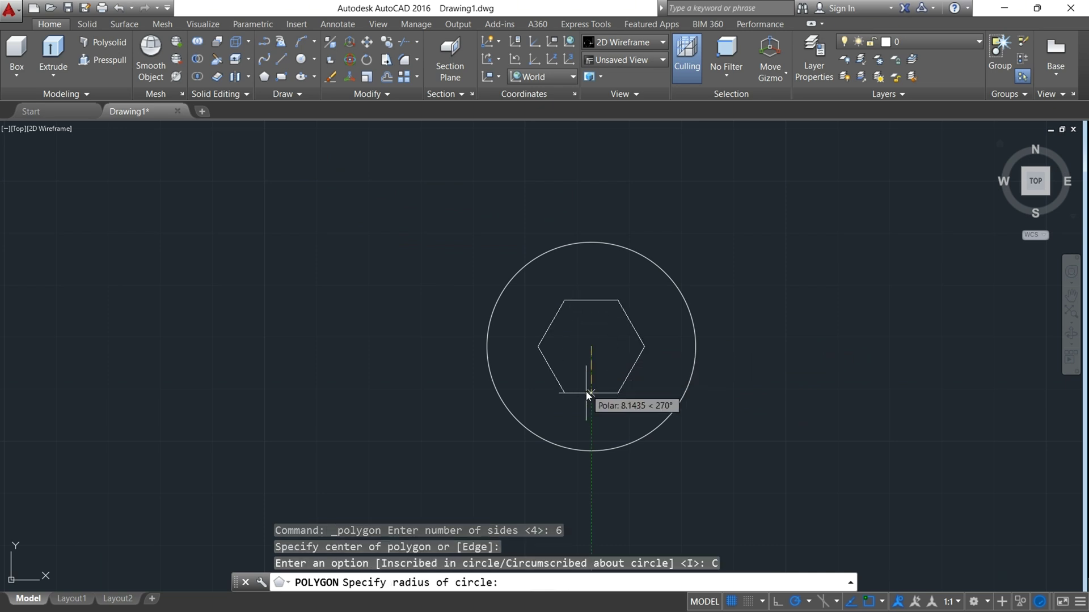
{"action": "left_click", "coordinate": [591, 453]}
{"action": "left_click", "coordinate": [647, 434]}
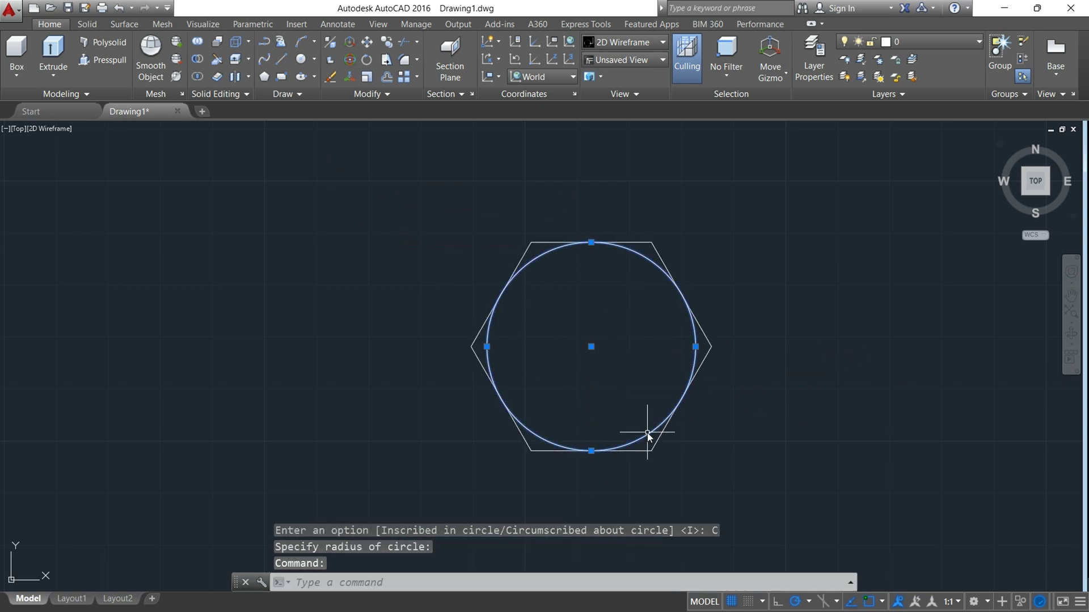
{"action": "key", "text": "Delete"}
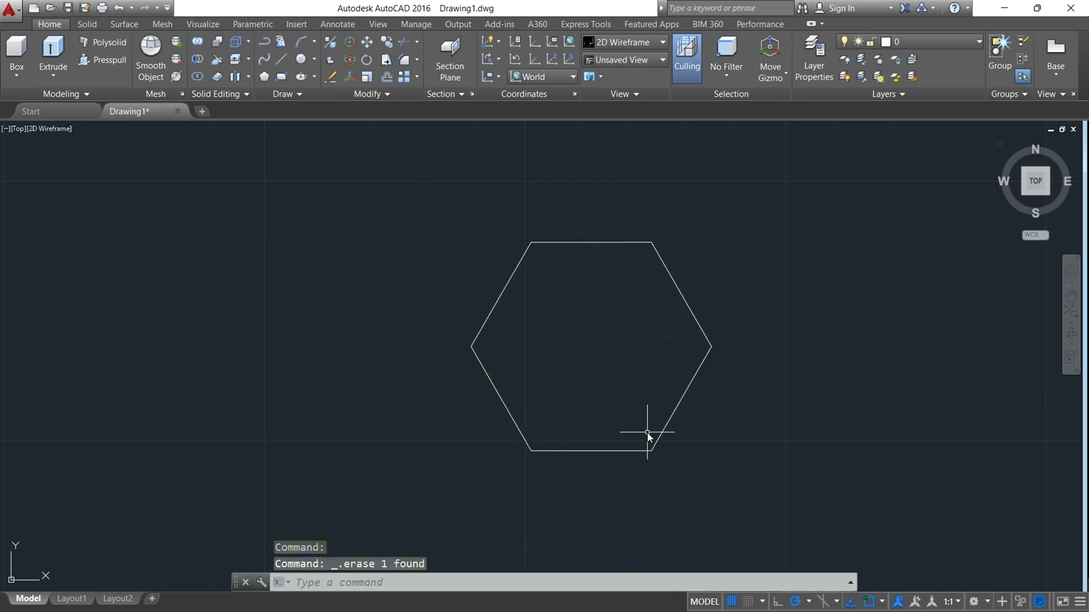
Step: Add a radius-10 circle and a corner-touching circle at the hexagon's centre, then view isometrically
{"action": "left_click", "coordinate": [302, 59]}
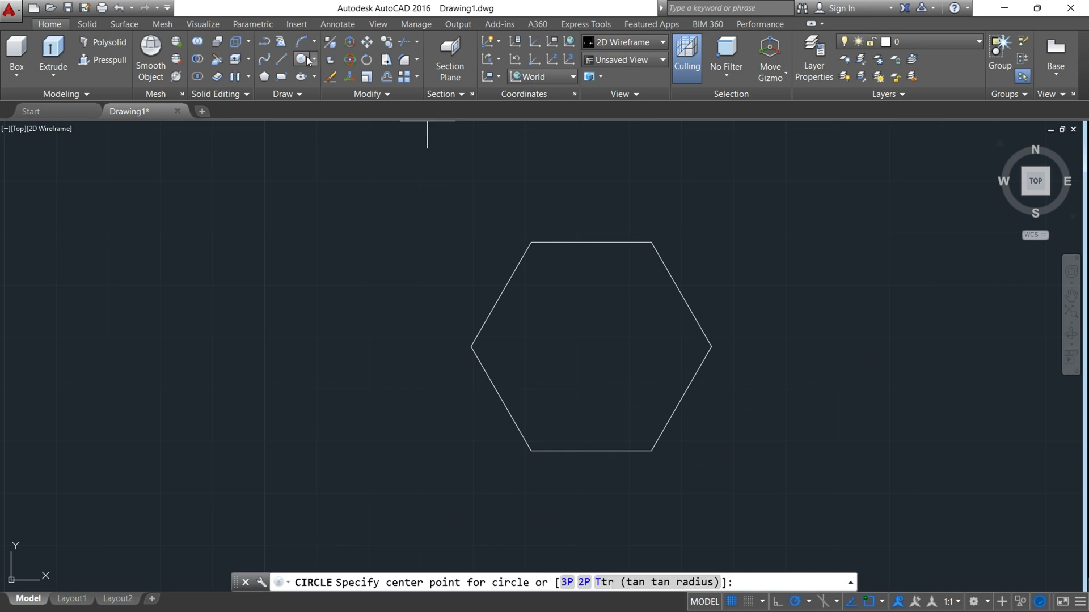
{"action": "left_click", "coordinate": [592, 348]}
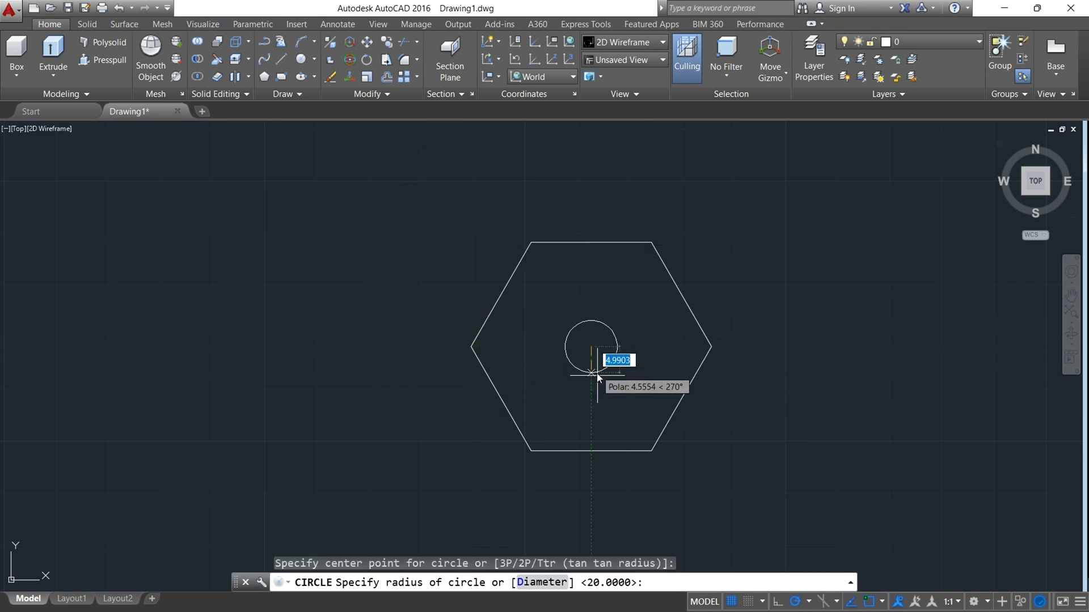
{"action": "key", "text": "Return"}
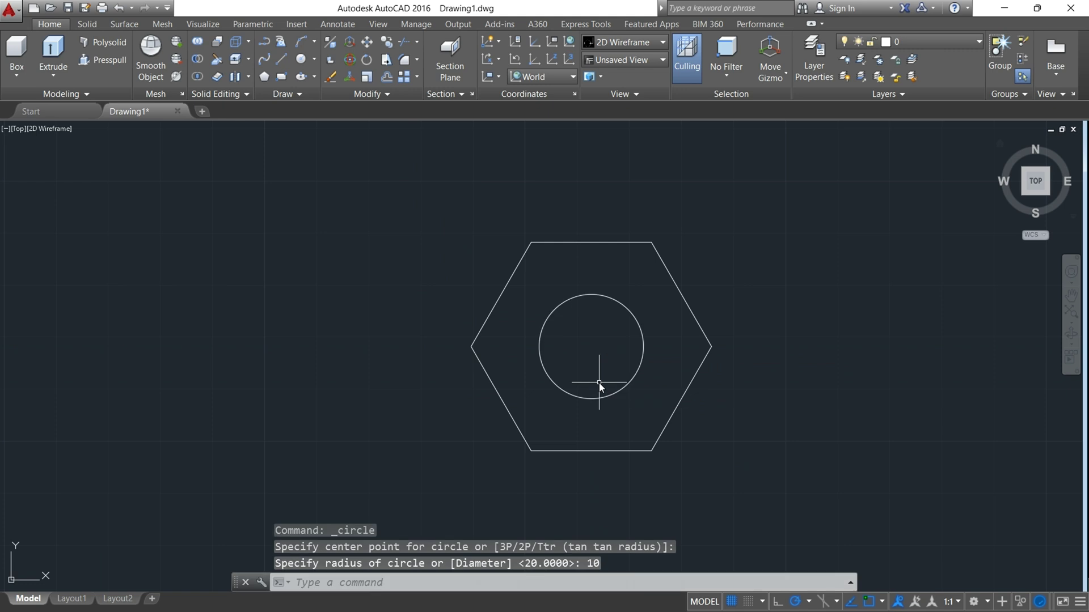
{"action": "left_click", "coordinate": [302, 60]}
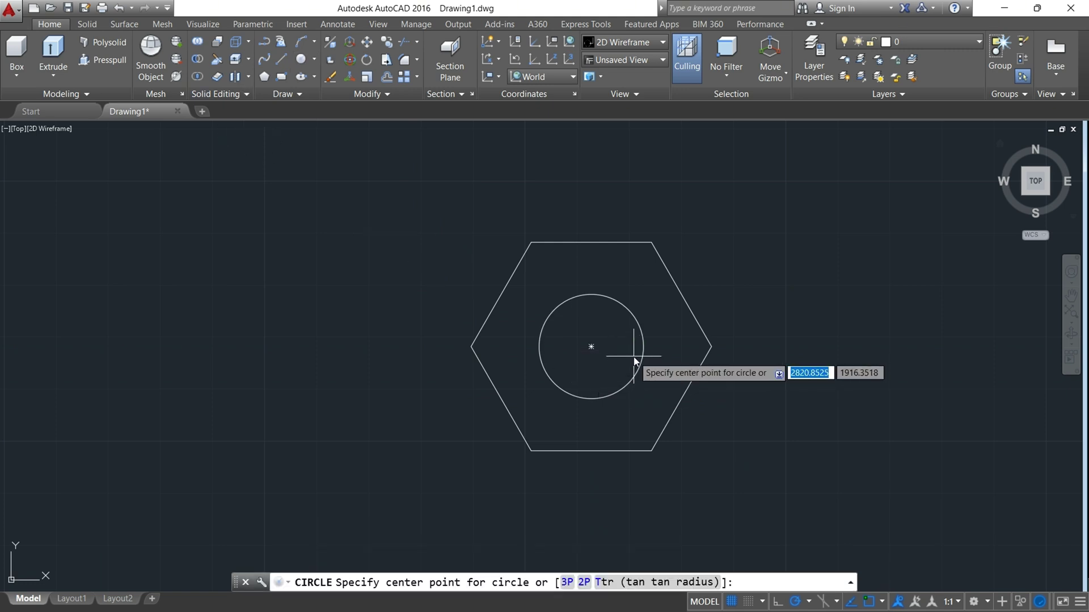
{"action": "left_click", "coordinate": [591, 346]}
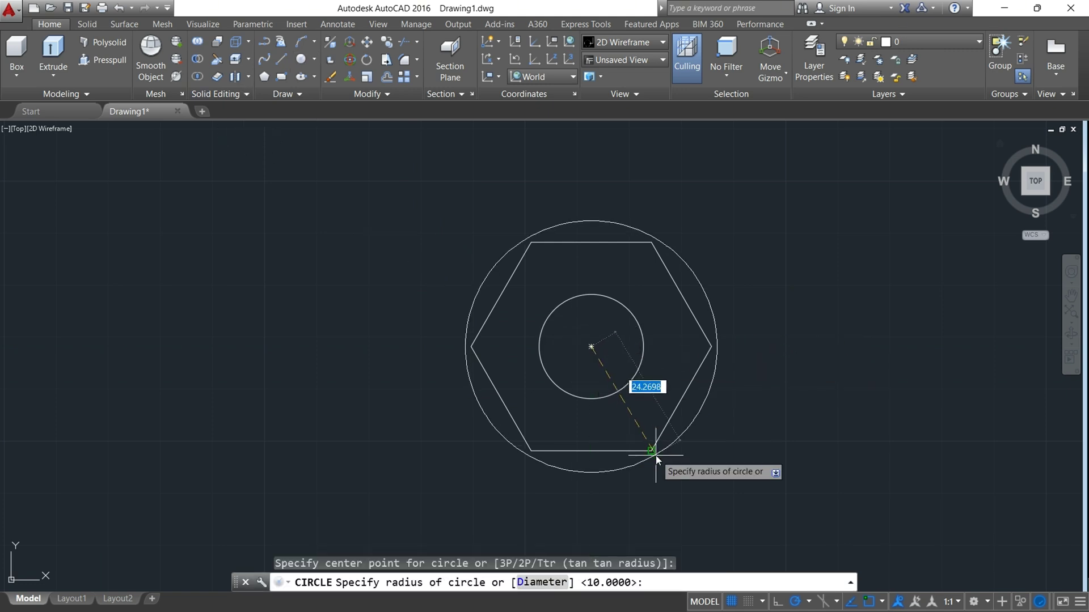
{"action": "left_click", "coordinate": [652, 452]}
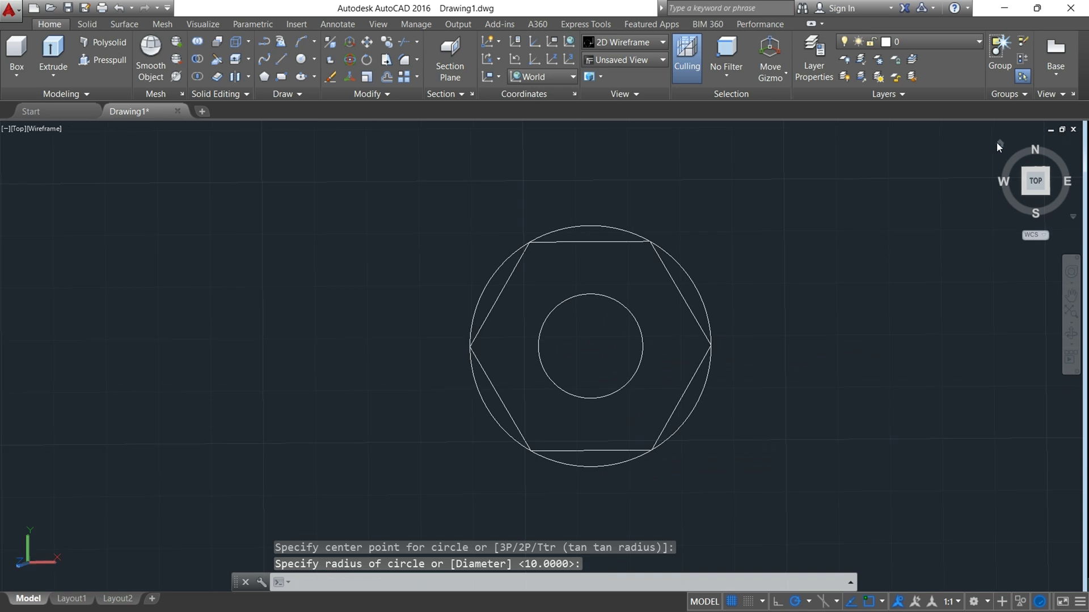
{"action": "left_click", "coordinate": [999, 143]}
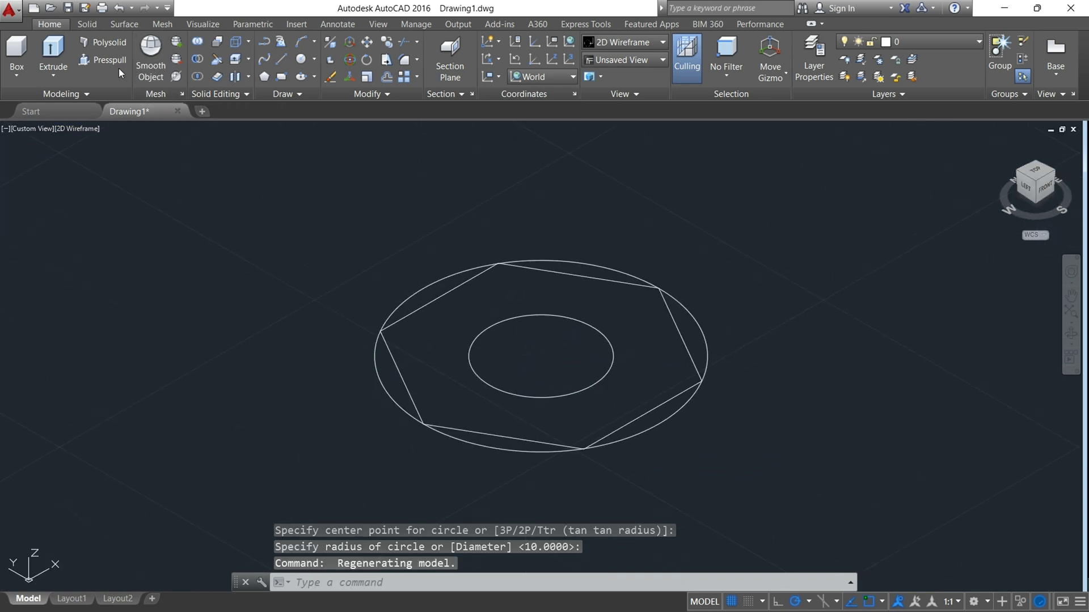
Step: Press-pull the ring between the hexagon and inner circle to a height of 25
{"action": "left_click", "coordinate": [97, 60]}
{"action": "left_click", "coordinate": [479, 381]}
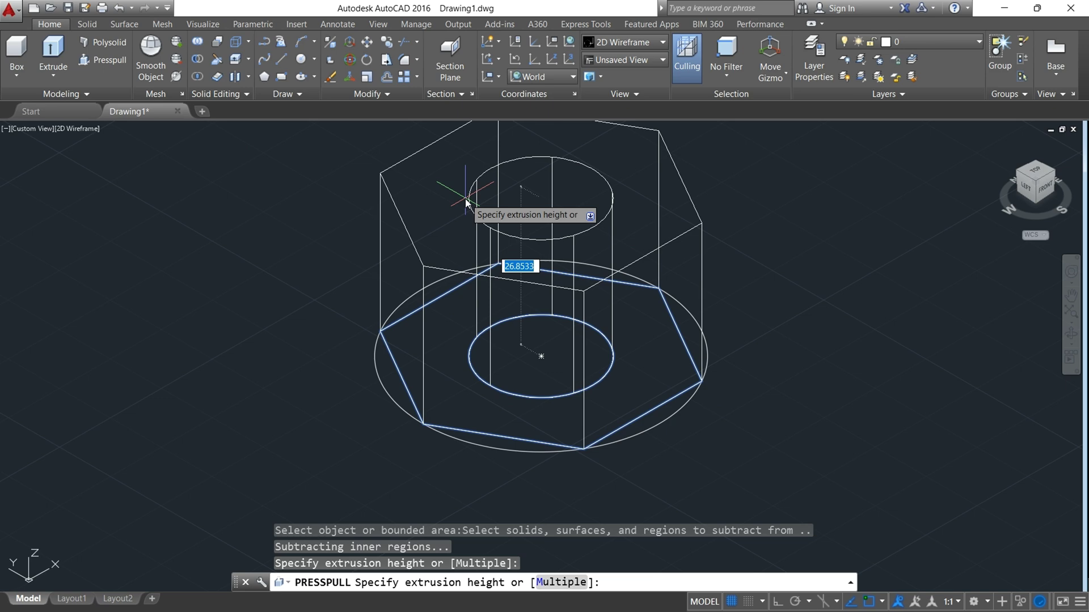
{"action": "type", "text": "25"}
{"action": "key", "text": "Return"}
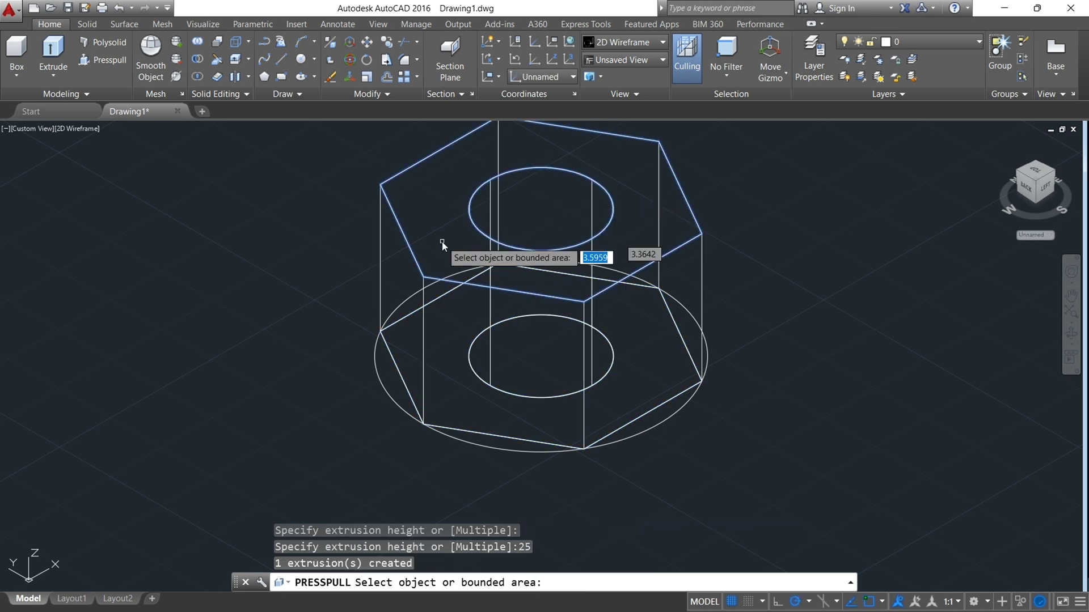
Step: Extrude the outer circle 25 to match the prism and show it in Shades of Gray
{"action": "left_click", "coordinate": [53, 54]}
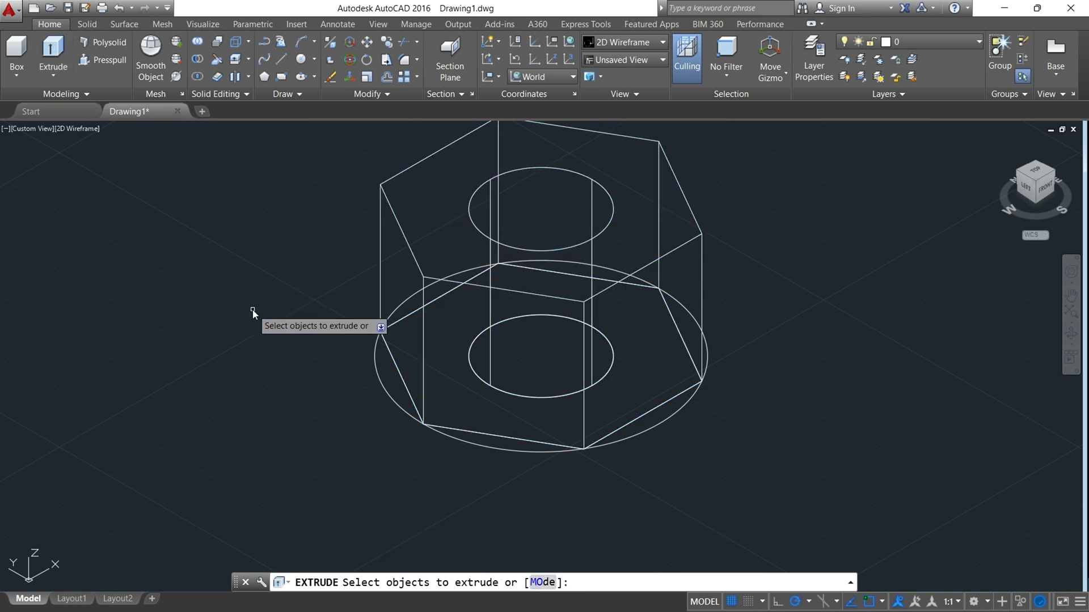
{"action": "left_click", "coordinate": [391, 395]}
{"action": "key", "text": "Return"}
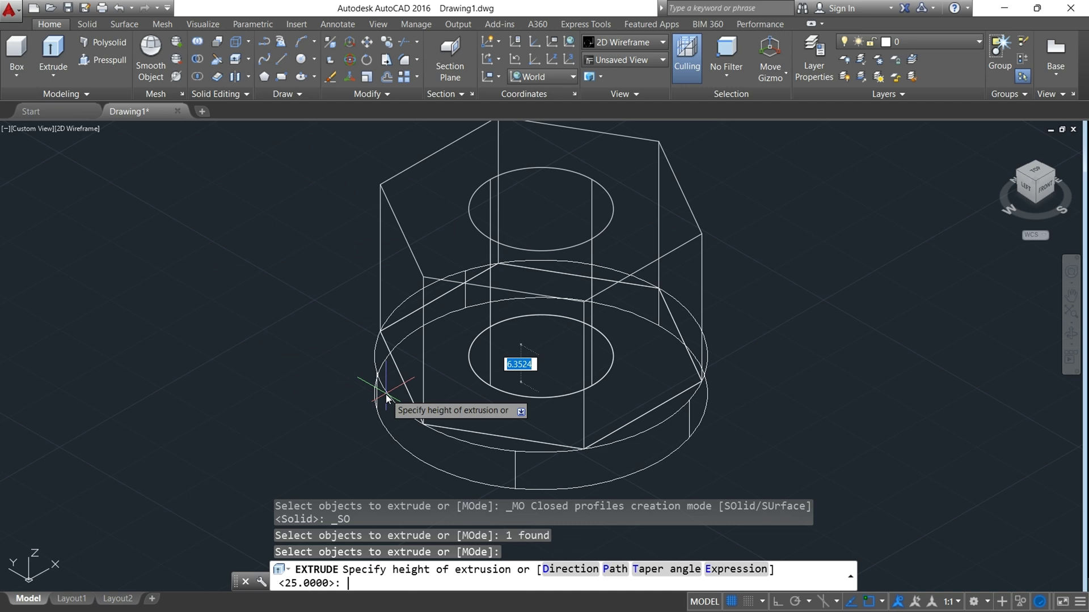
{"action": "left_click", "coordinate": [435, 140]}
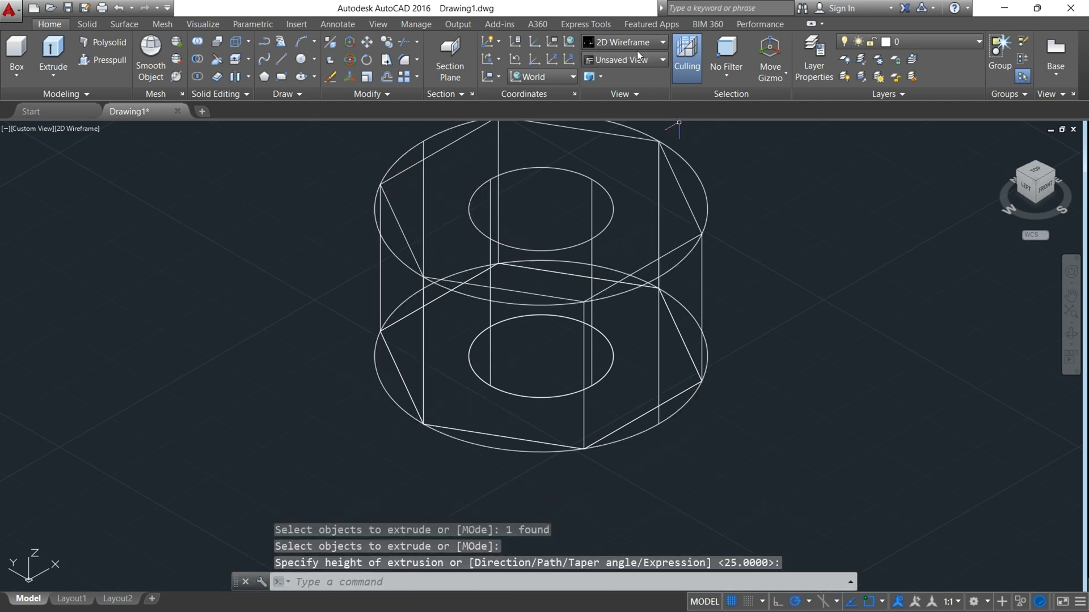
{"action": "left_click", "coordinate": [624, 42]}
{"action": "left_click", "coordinate": [726, 119]}
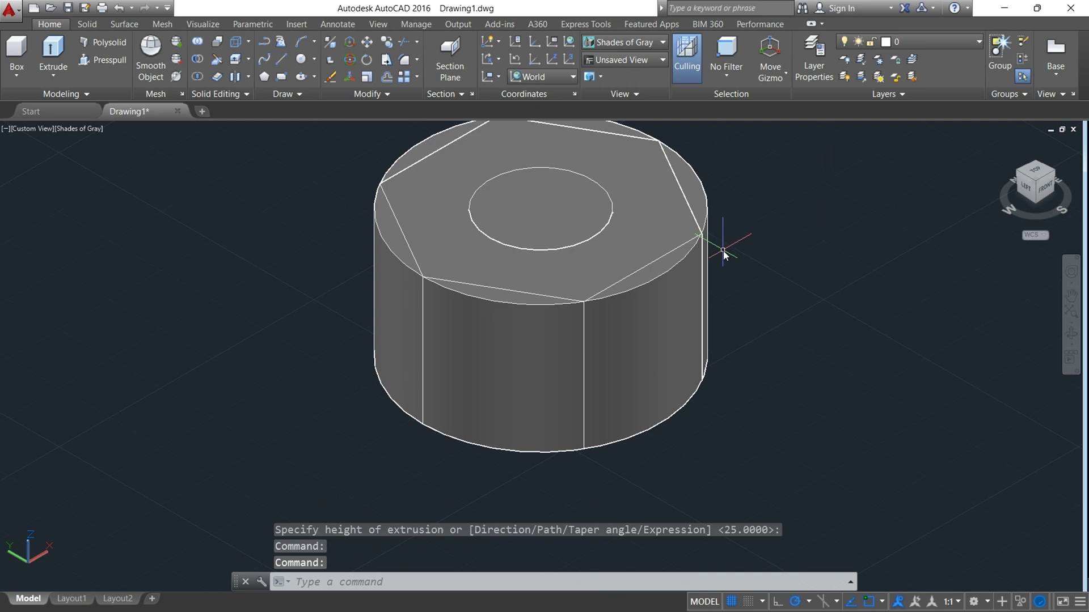
Step: Fillet the cylinder's top and bottom circular edges with radius 5
{"action": "left_click", "coordinate": [96, 24]}
{"action": "left_click", "coordinate": [510, 54]}
{"action": "left_click", "coordinate": [577, 309]}
{"action": "key", "text": "Escape"}
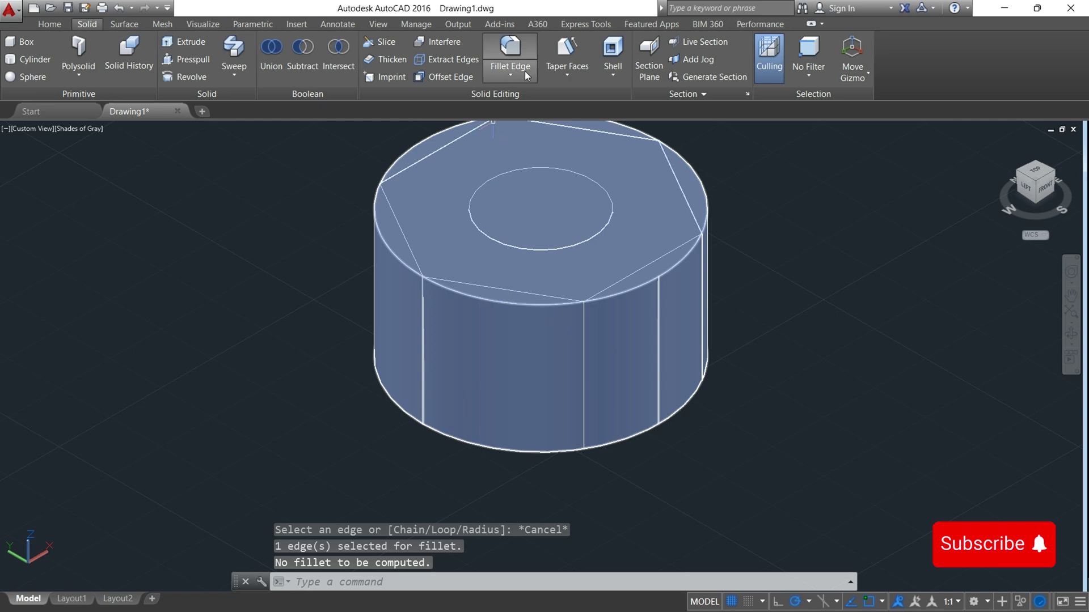
{"action": "left_click", "coordinate": [510, 53]}
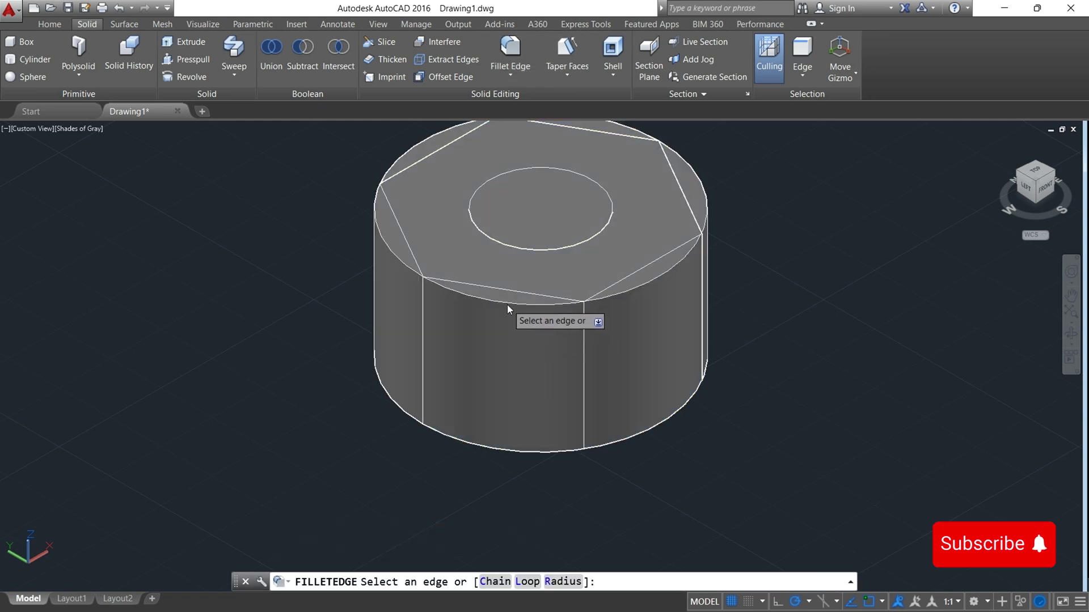
{"action": "left_click", "coordinate": [507, 304]}
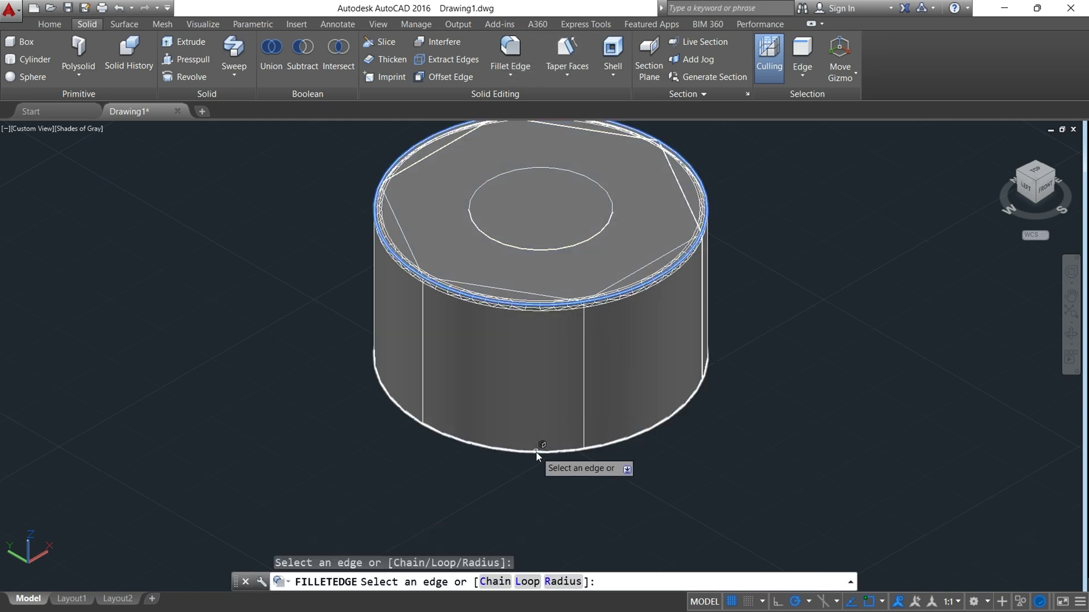
{"action": "left_click", "coordinate": [537, 455]}
{"action": "type", "text": "R"}
{"action": "key", "text": "Return"}
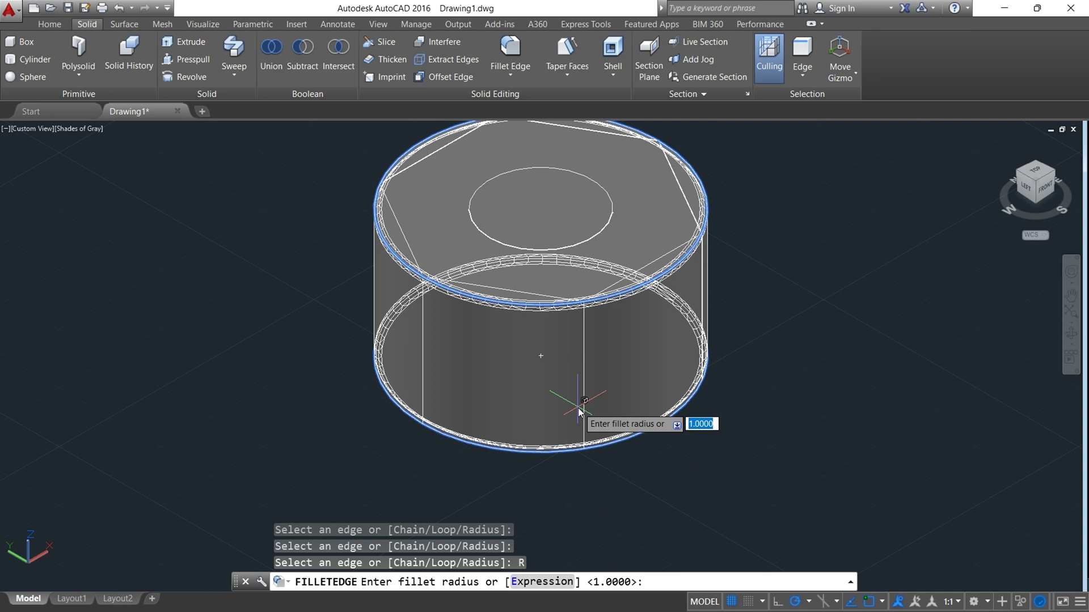
{"action": "type", "text": "5"}
{"action": "key", "text": "Return"}
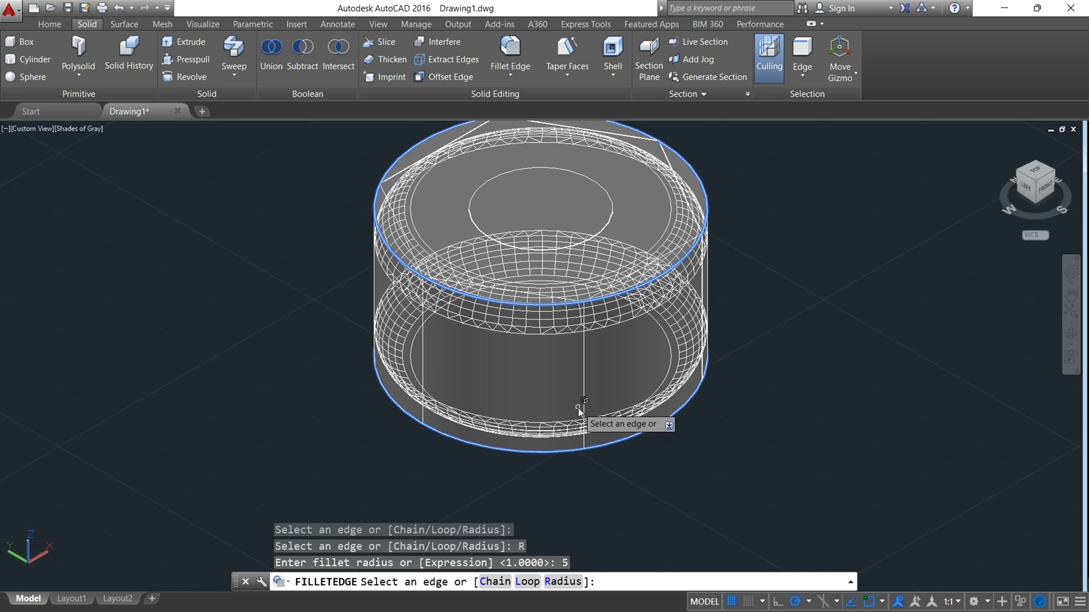
{"action": "key", "text": "Return"}
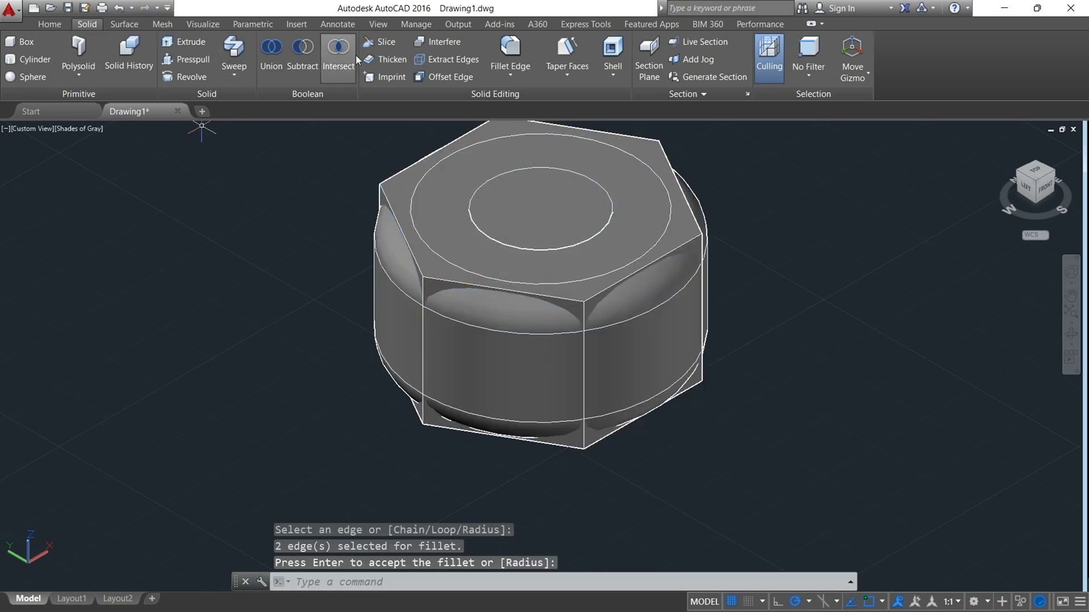
Step: Intersect the rounded cylinder with the hex prism to form the nut solid
{"action": "left_click", "coordinate": [338, 57]}
{"action": "left_click", "coordinate": [559, 397]}
{"action": "left_click", "coordinate": [422, 278]}
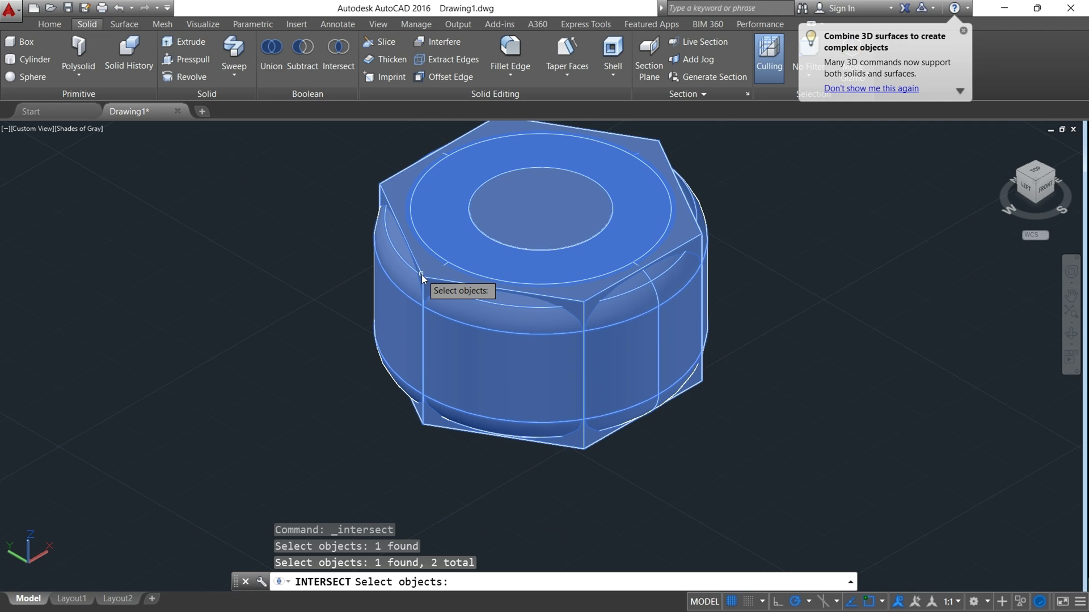
{"action": "key", "text": "Return"}
Step: Move the nut aside and delete the leftover hexagon and circle outlines
{"action": "left_click", "coordinate": [601, 340]}
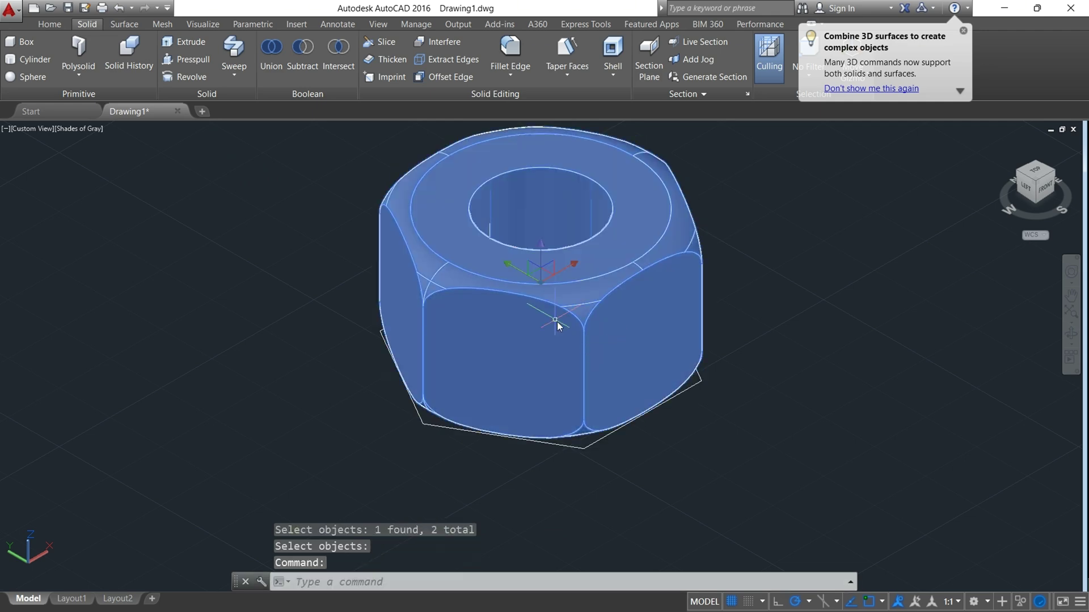
{"action": "left_click", "coordinate": [522, 276]}
{"action": "left_click", "coordinate": [59, 230]}
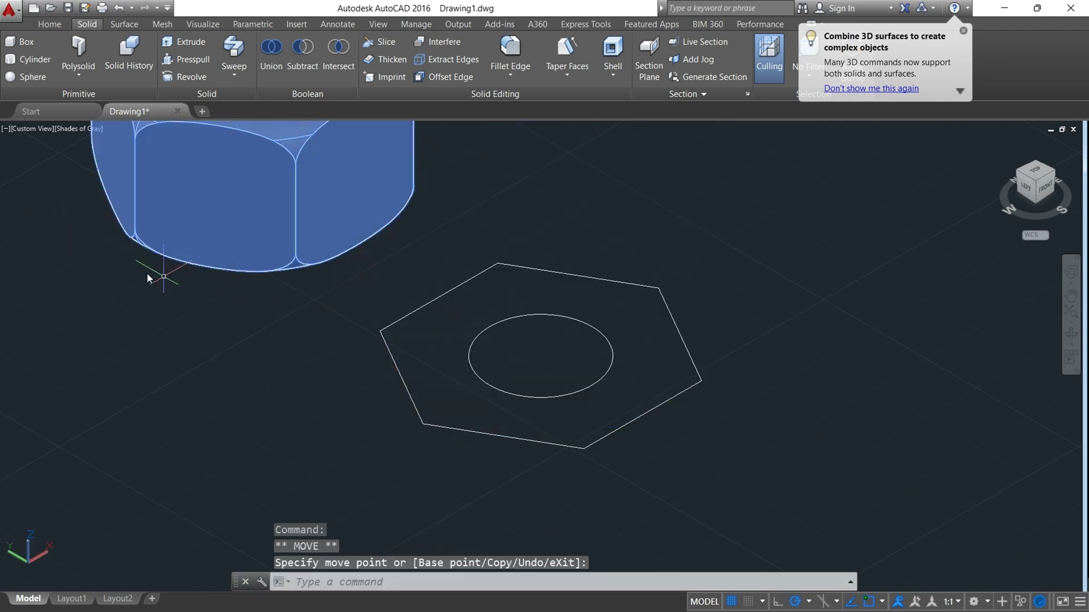
{"action": "key", "text": "Escape"}
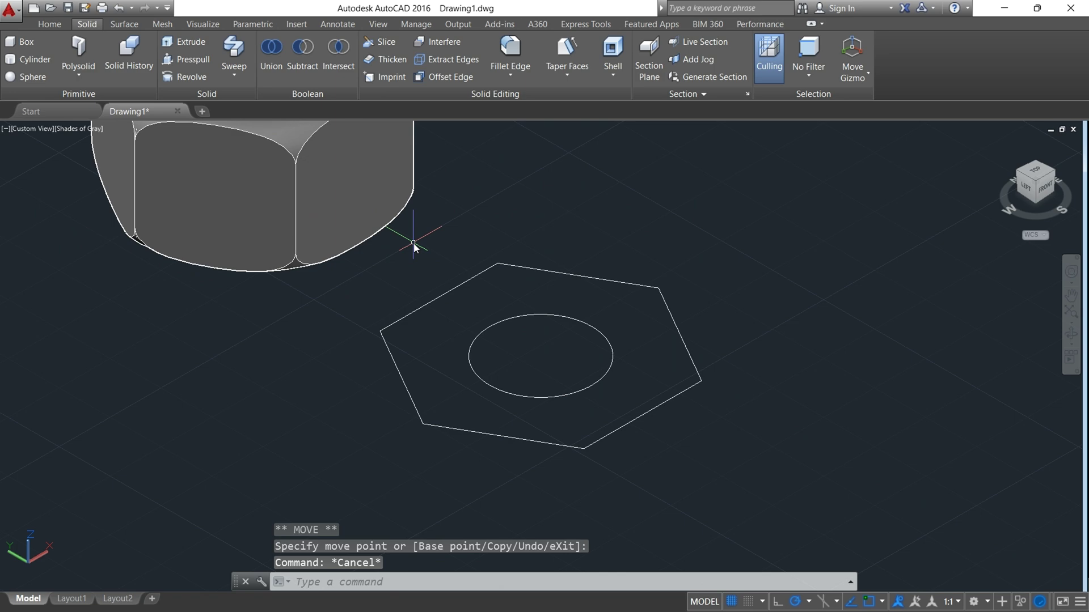
{"action": "left_click", "coordinate": [399, 233]}
{"action": "left_click", "coordinate": [781, 535]}
{"action": "key", "text": "Delete"}
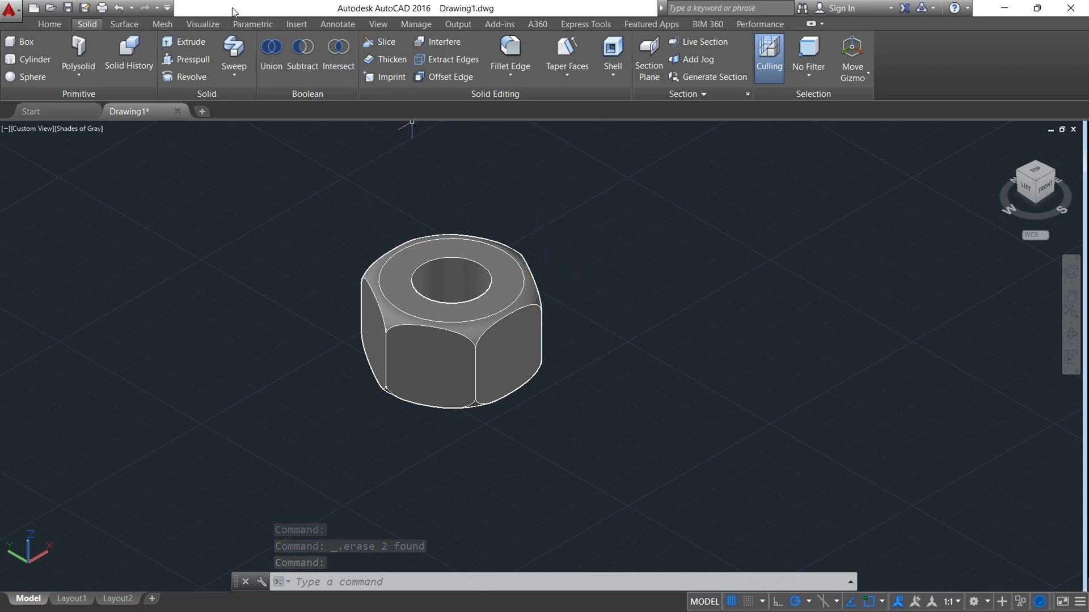
Step: Switch the viewport to the Realistic visual style on the Visualize tab
{"action": "left_click", "coordinate": [199, 24]}
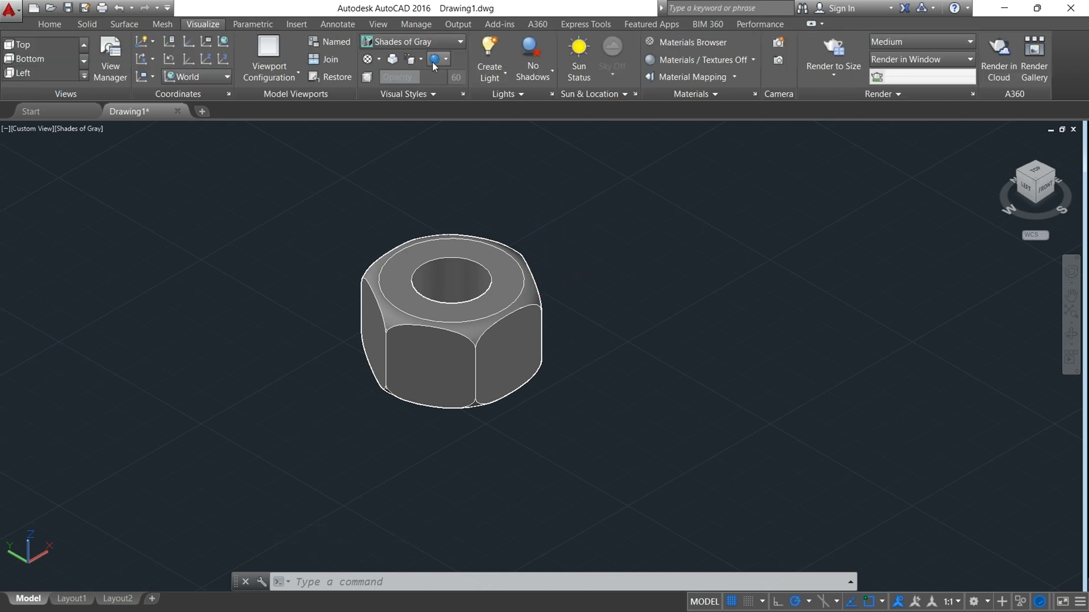
{"action": "left_click", "coordinate": [441, 41]}
{"action": "left_click", "coordinate": [568, 65]}
{"action": "middle_click_drag", "start_coordinate": [865, 193], "coordinate": [697, 308]}
Step: Apply Aluminum - Polished from the Materials Browser to the nut
{"action": "left_click", "coordinate": [690, 42]}
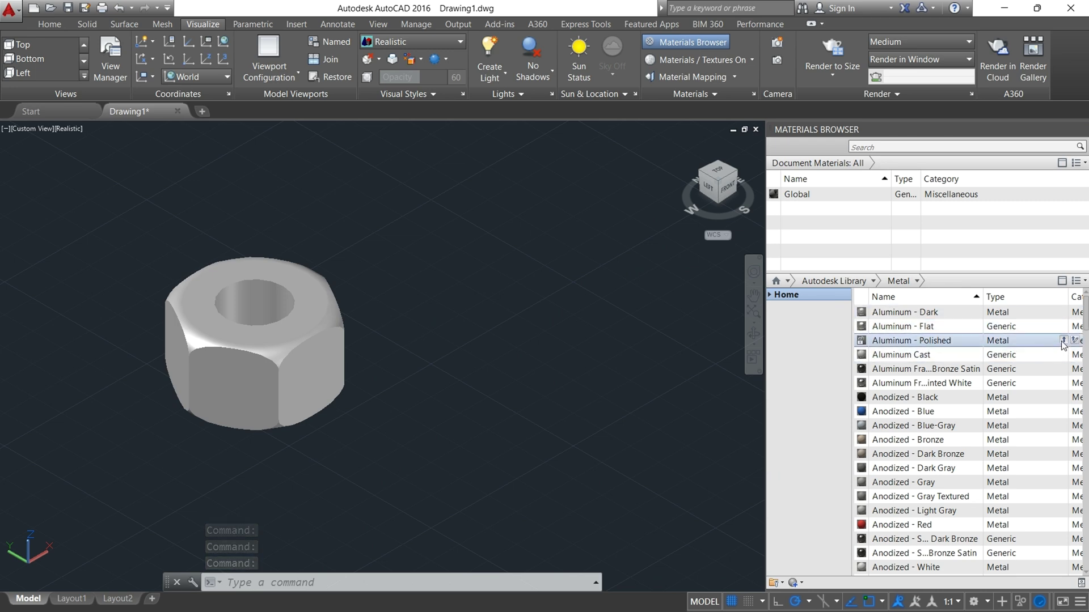
{"action": "left_click", "coordinate": [1064, 340]}
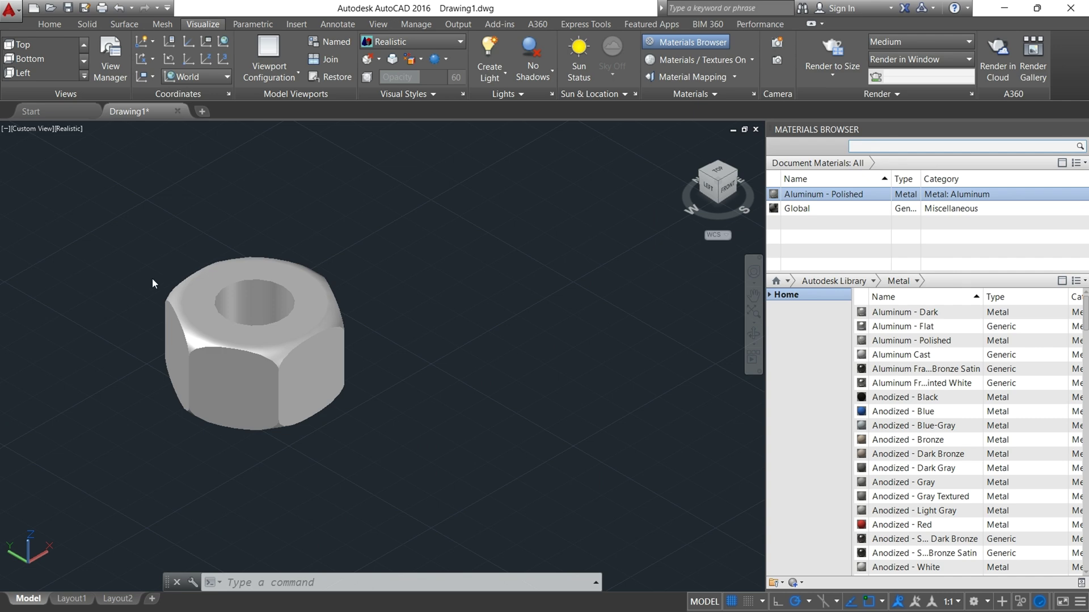
{"action": "left_click", "coordinate": [263, 400]}
{"action": "left_click", "coordinate": [828, 194]}
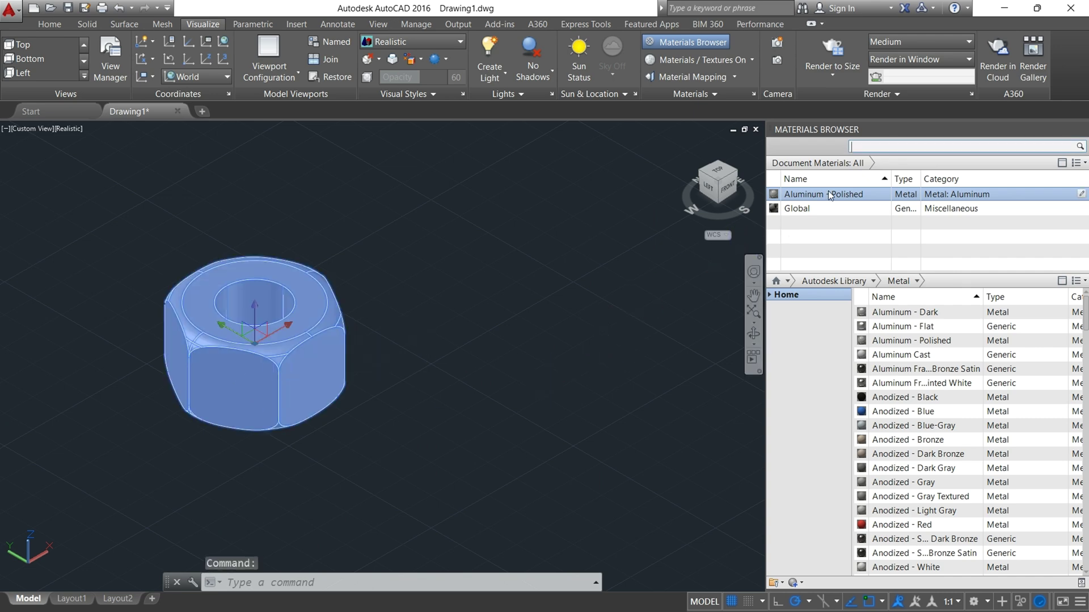
Step: Search the library for 'gold' and apply Gold - Metal to the nut
{"action": "scroll", "coordinate": [907, 408], "scroll_direction": "down", "scroll_amount": 15}
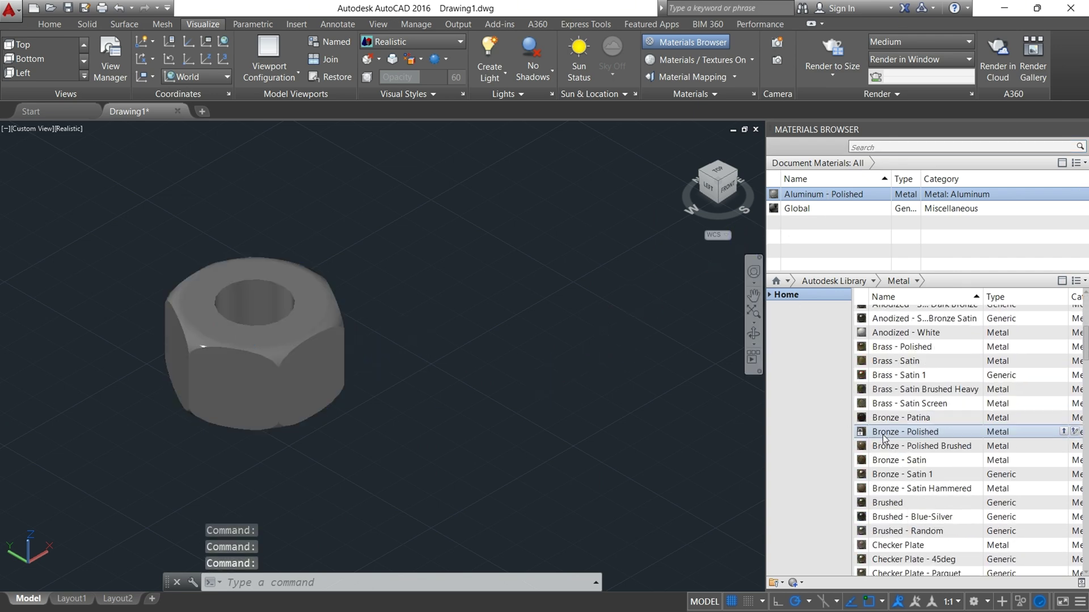
{"action": "left_click", "coordinate": [895, 147]}
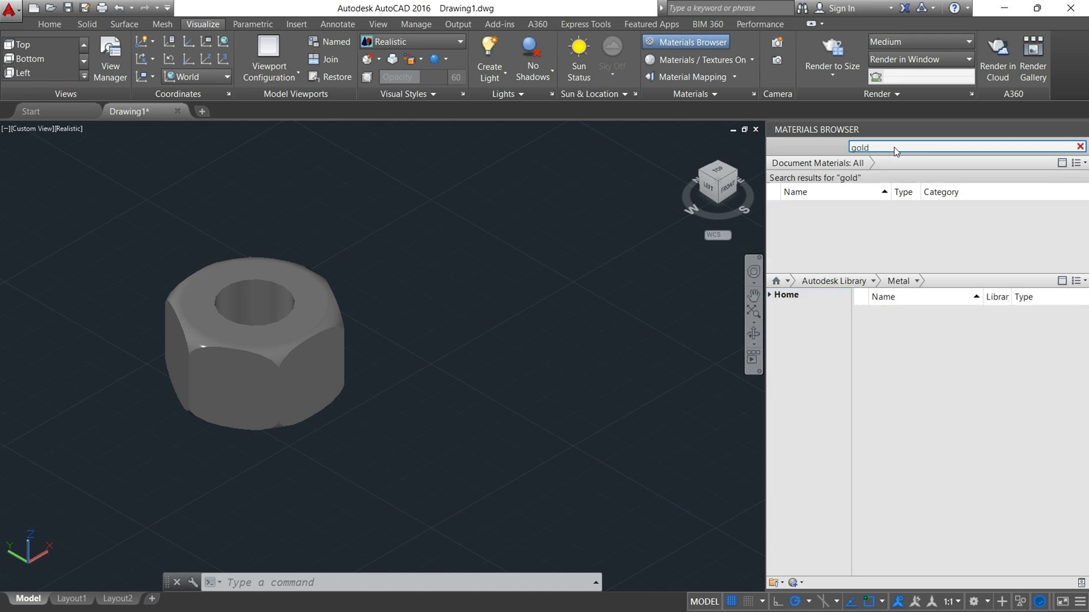
{"action": "left_click", "coordinate": [303, 366]}
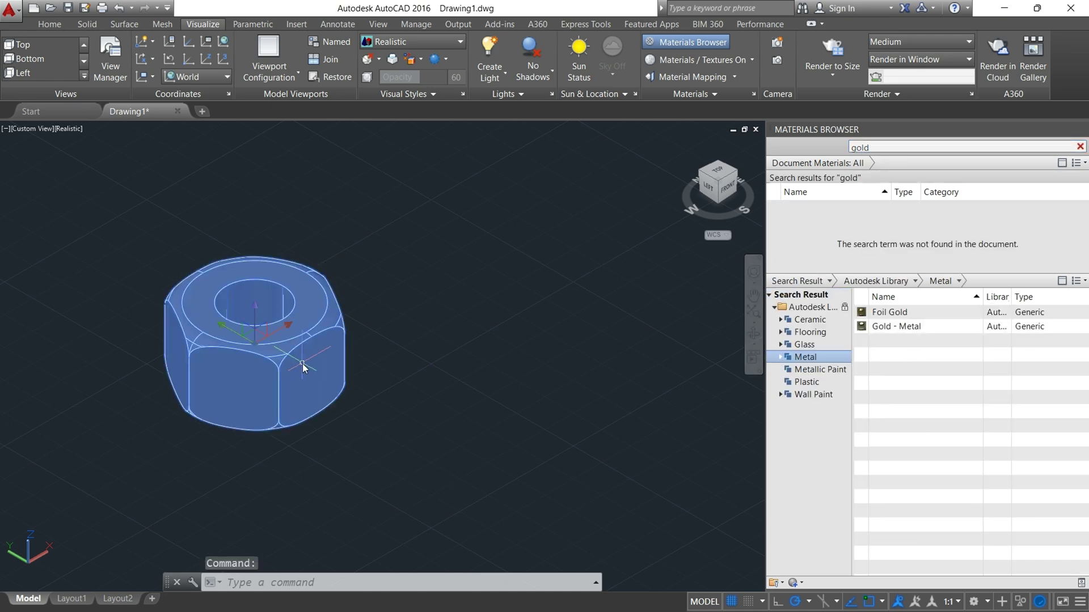
{"action": "left_click", "coordinate": [1071, 326]}
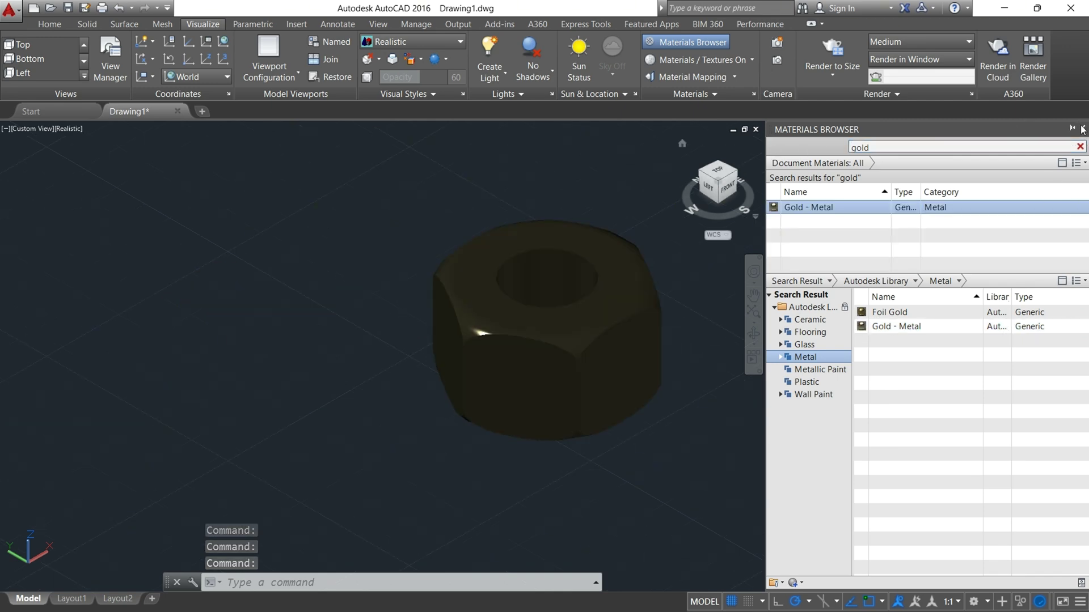
Step: Close the Materials Browser and reposition the gold nut in the view
{"action": "left_click", "coordinate": [1082, 129]}
{"action": "middle_click_drag", "start_coordinate": [693, 345], "coordinate": [363, 363]}
{"action": "left_click", "coordinate": [363, 363]}
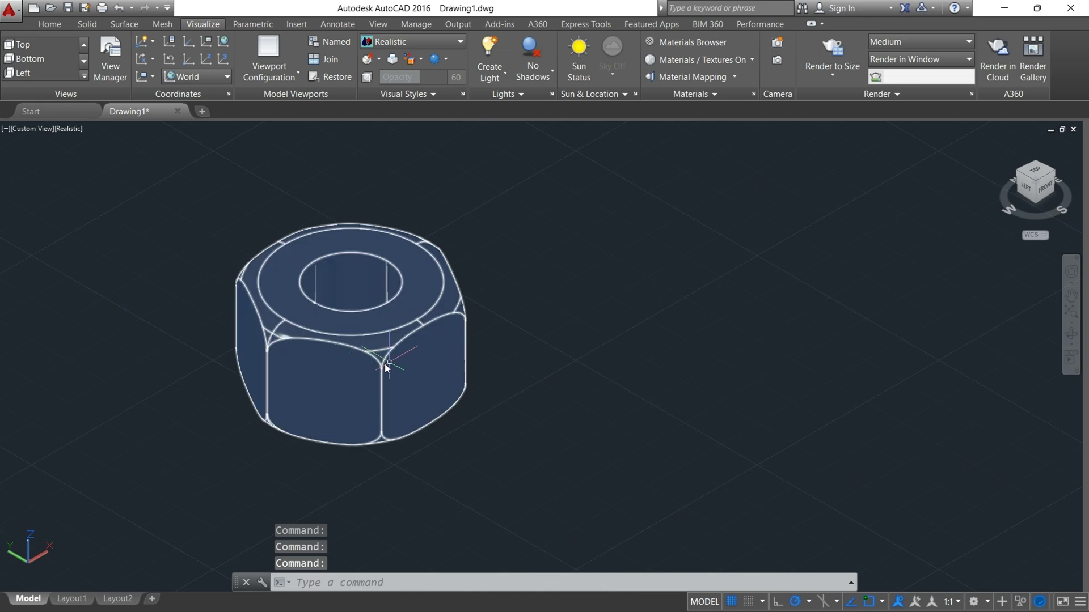
{"action": "left_click_drag", "start_coordinate": [455, 341], "coordinate": [524, 391]}
{"action": "key", "text": "Escape"}
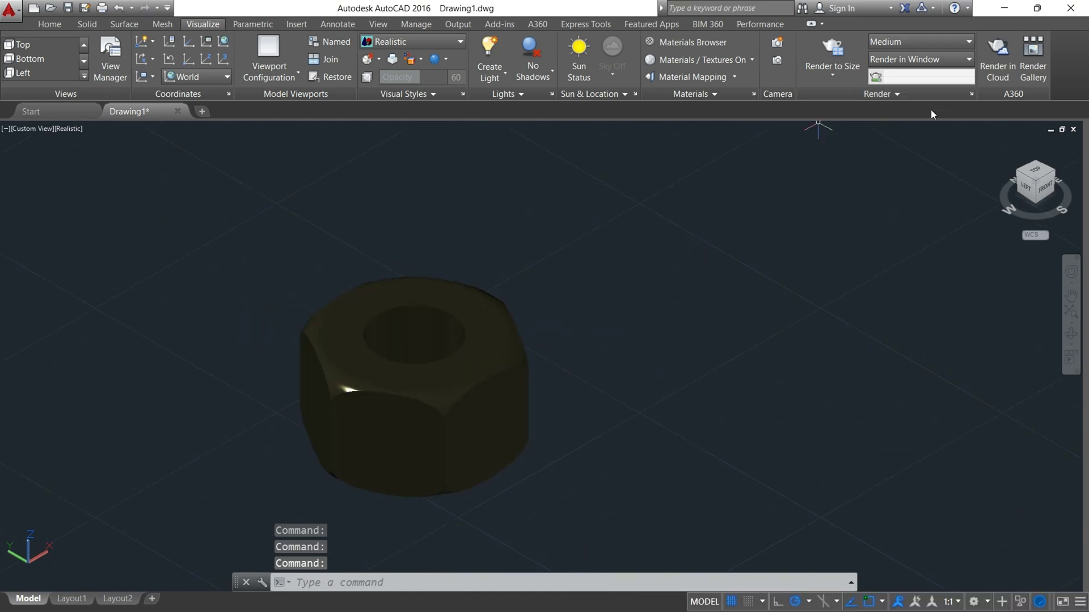
Step: Open Render Environment and Exposure from the expanded Render panel
{"action": "left_click", "coordinate": [835, 74]}
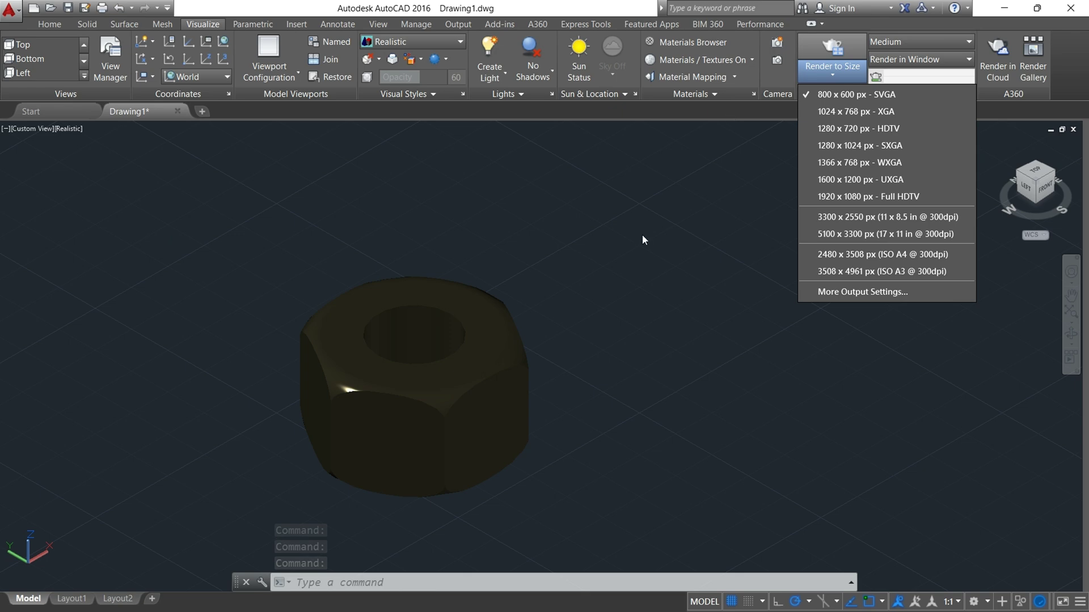
{"action": "left_click", "coordinate": [900, 96]}
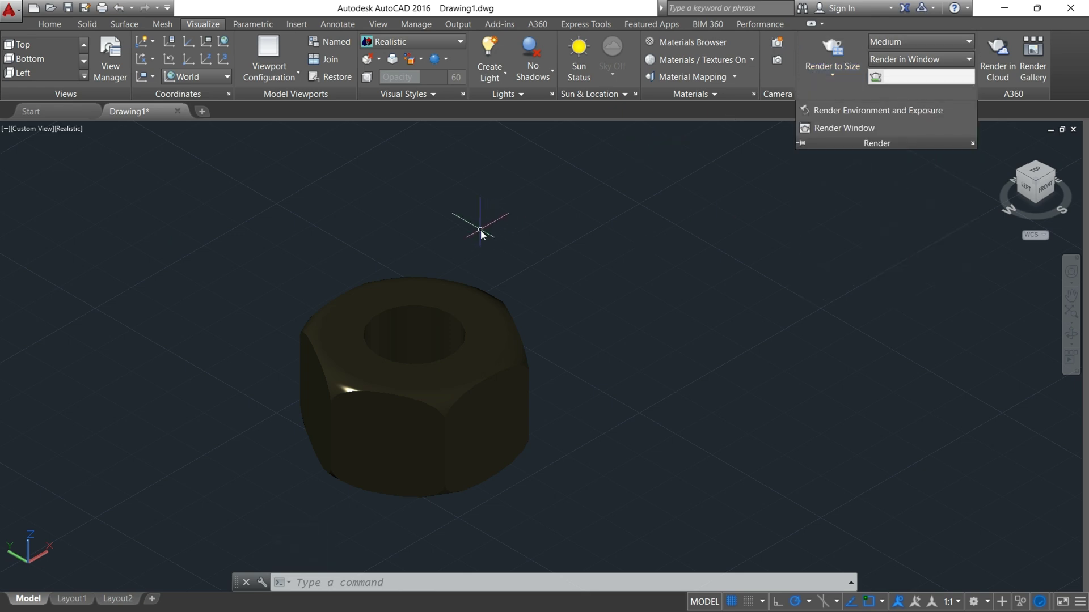
{"action": "left_click", "coordinate": [882, 97]}
{"action": "left_click", "coordinate": [879, 111]}
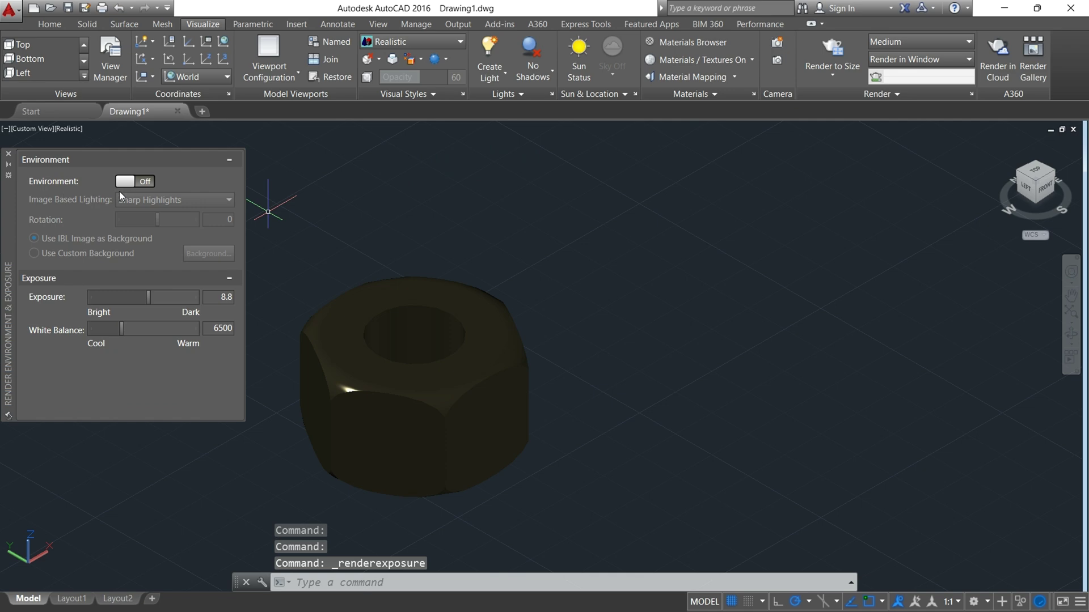
Step: Switch the environment On with Sharp Highlights lighting and set exposure to 8
{"action": "left_click", "coordinate": [131, 183]}
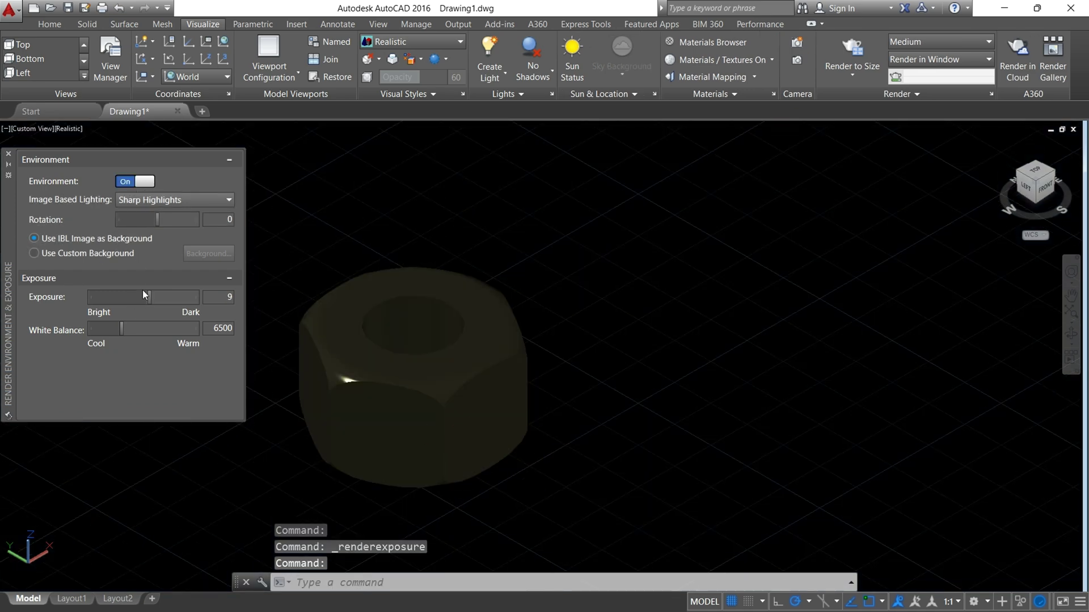
{"action": "key", "text": "Escape"}
{"action": "key", "text": "Escape"}
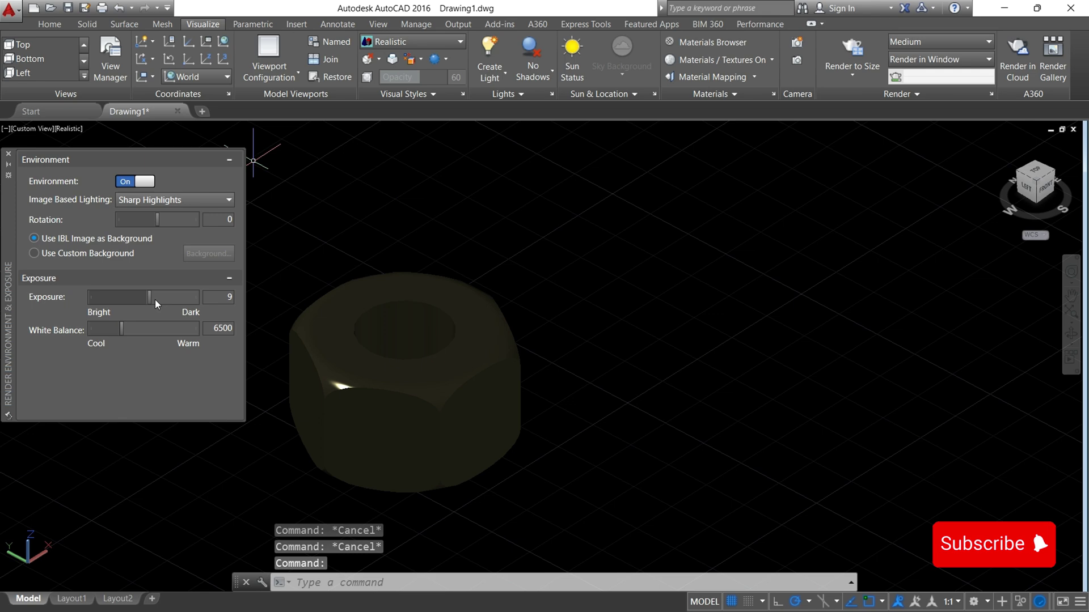
{"action": "left_click_drag", "start_coordinate": [150, 297], "coordinate": [152, 297]}
{"action": "left_click", "coordinate": [230, 299]}
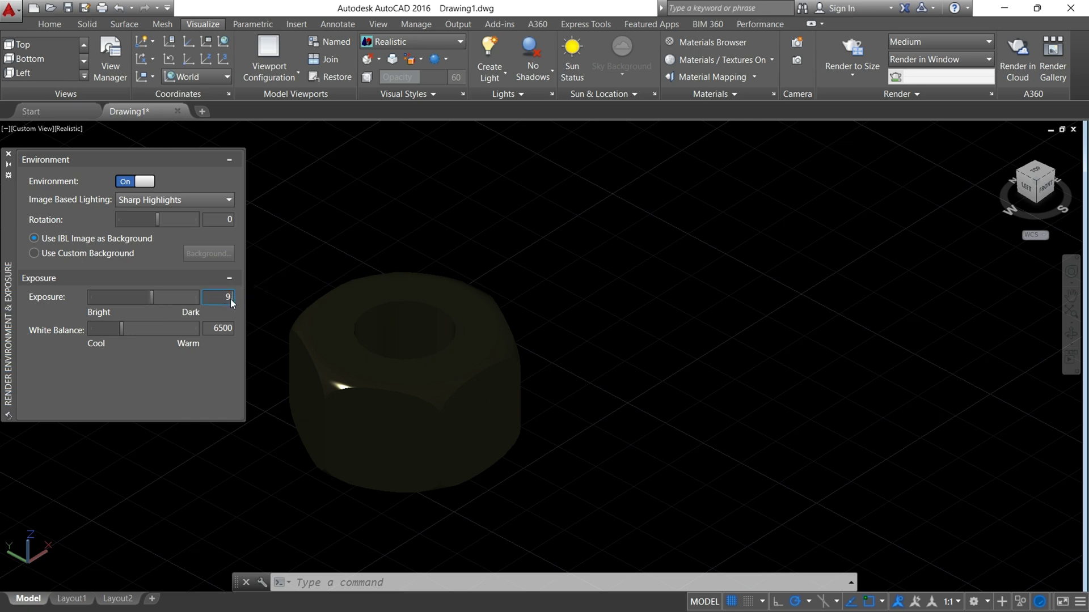
{"action": "key", "text": "Return"}
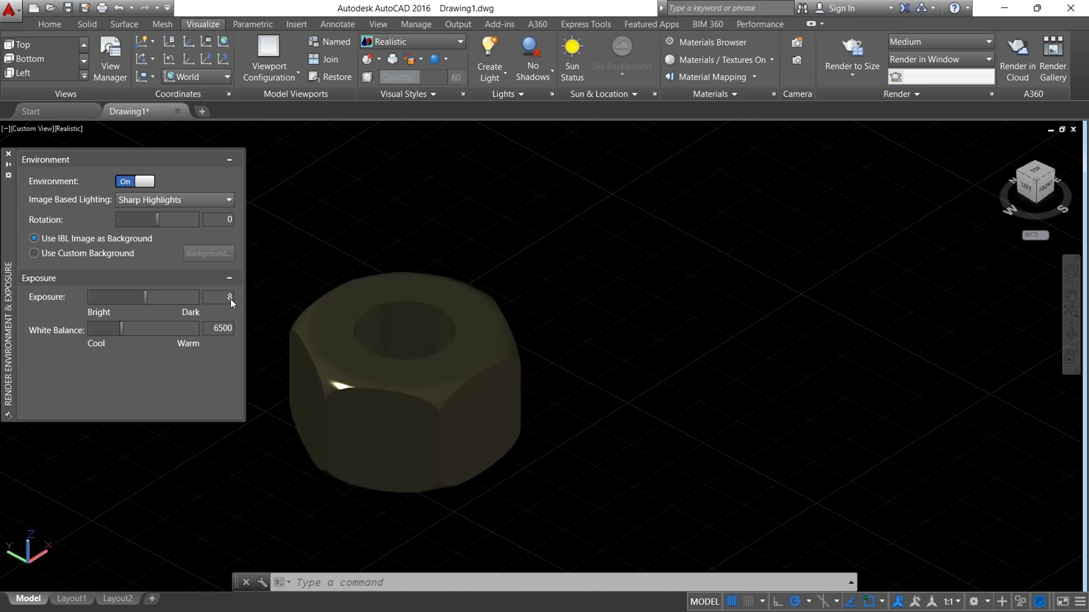
Step: Set a Solid custom background colour of pale lavender (RGB 235,235,255) via raised luminance
{"action": "left_click", "coordinate": [33, 257]}
{"action": "left_click", "coordinate": [187, 254]}
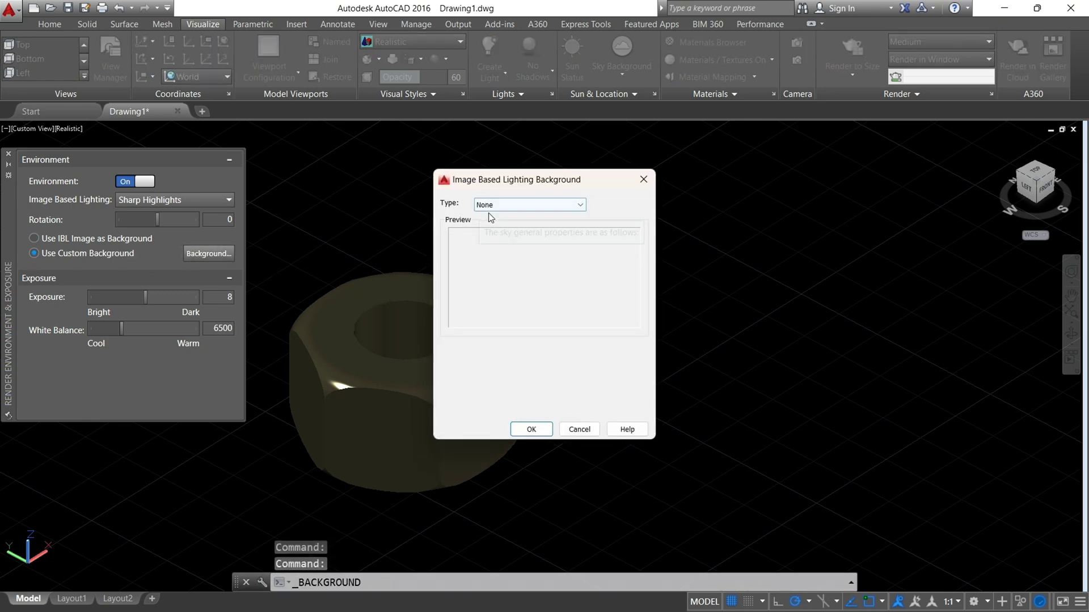
{"action": "left_click", "coordinate": [492, 207]}
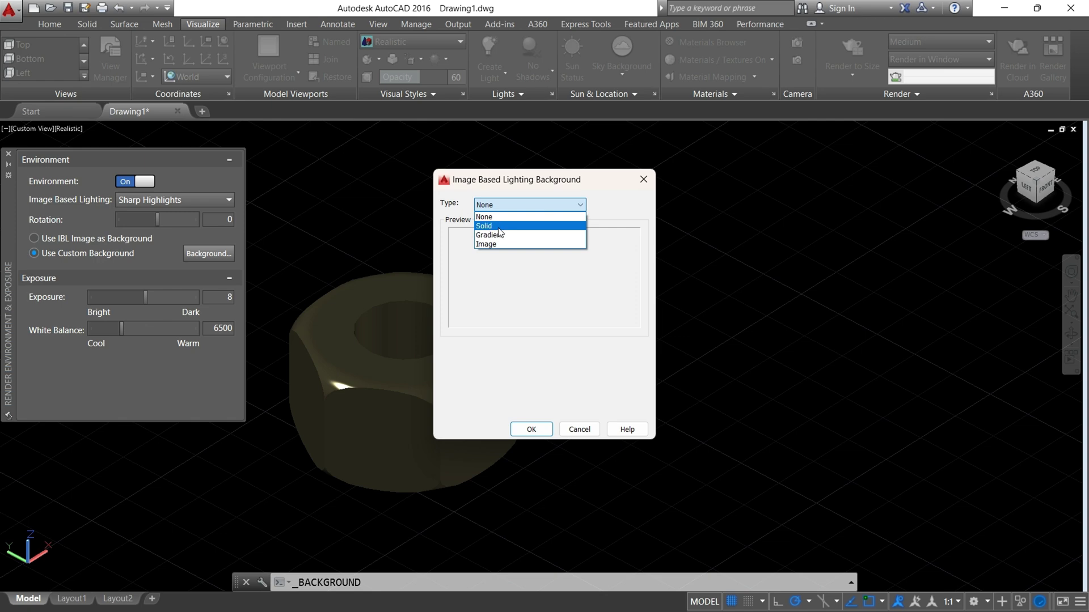
{"action": "left_click", "coordinate": [499, 226]}
{"action": "left_click", "coordinate": [489, 392]}
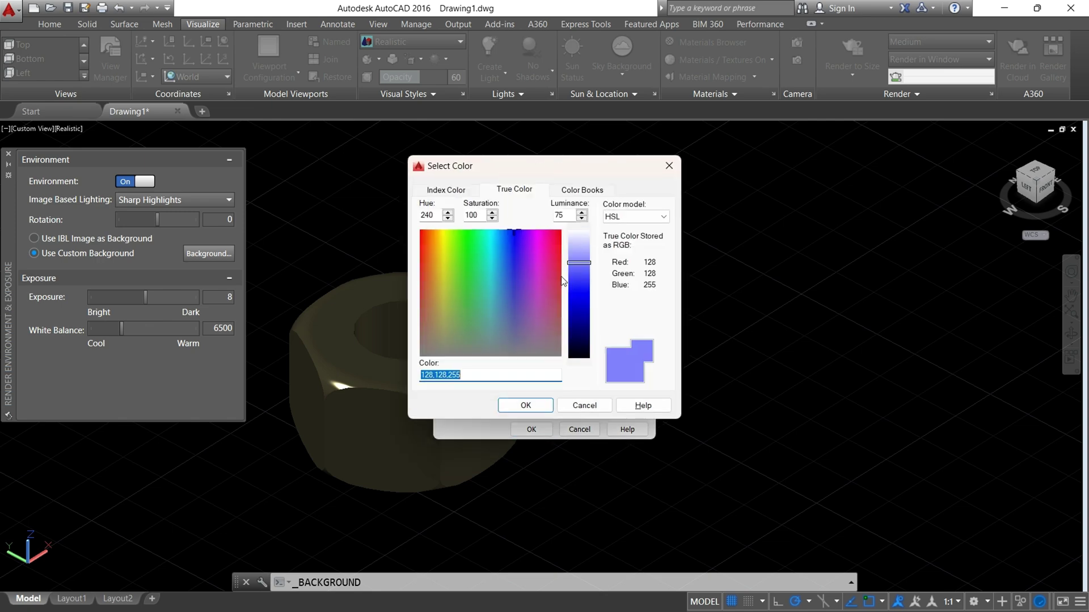
{"action": "left_click", "coordinate": [582, 237]}
{"action": "left_click_drag", "start_coordinate": [582, 237], "coordinate": [581, 236]}
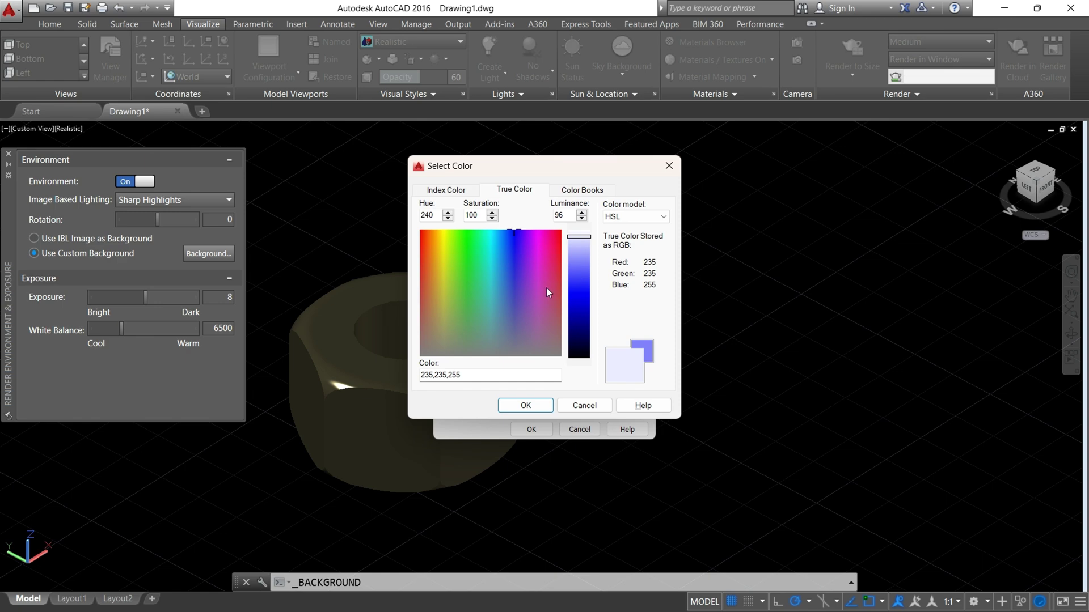
{"action": "left_click", "coordinate": [540, 407]}
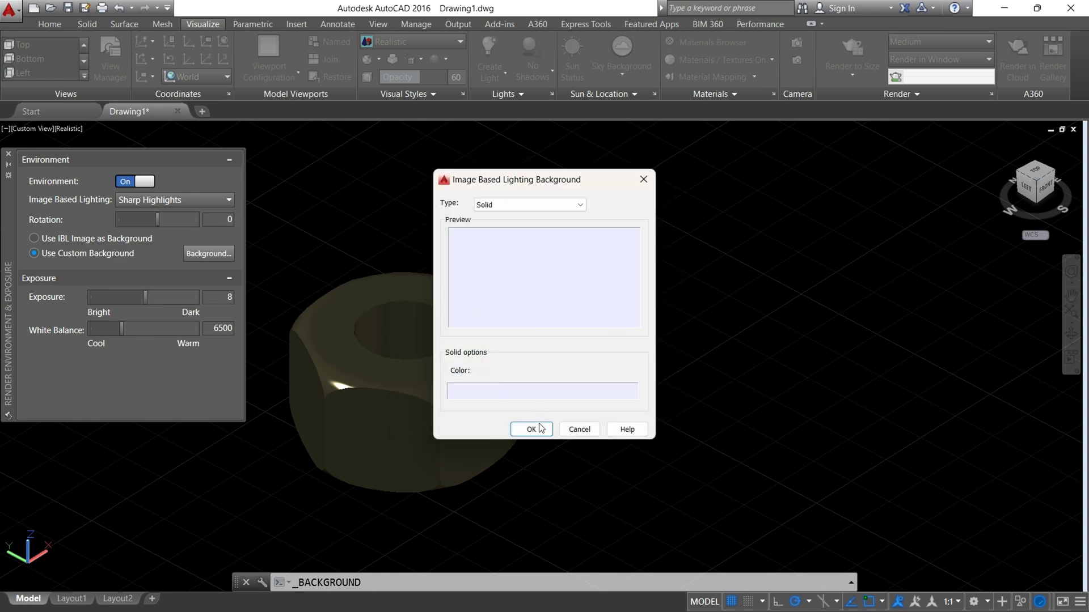
{"action": "left_click", "coordinate": [532, 429]}
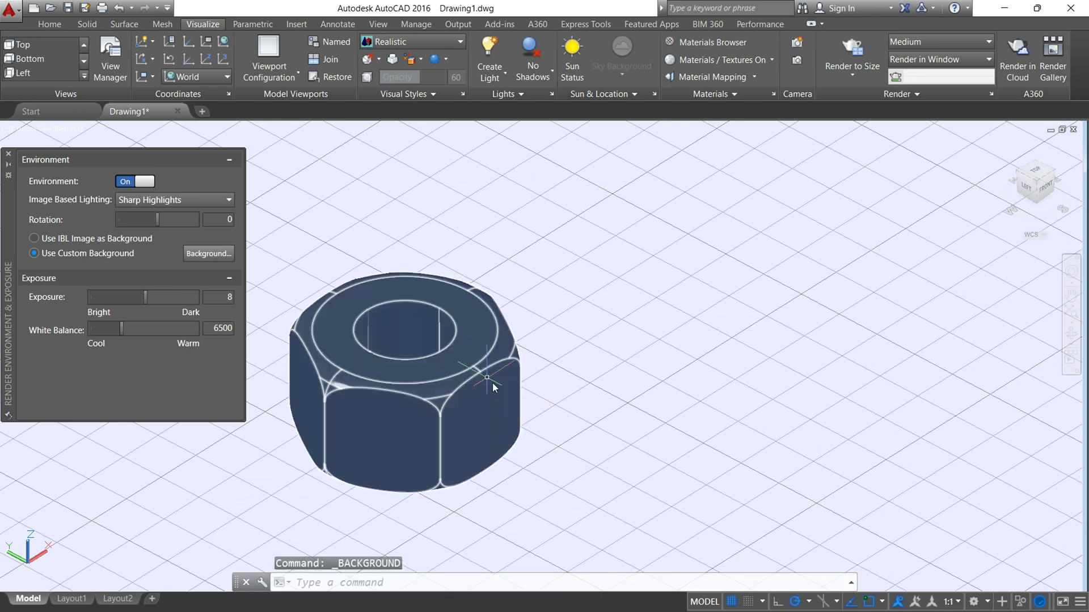
Step: Set the lighting to Ground Shadows under the nut
{"action": "scroll", "coordinate": [810, 348], "scroll_direction": "down", "scroll_amount": 3}
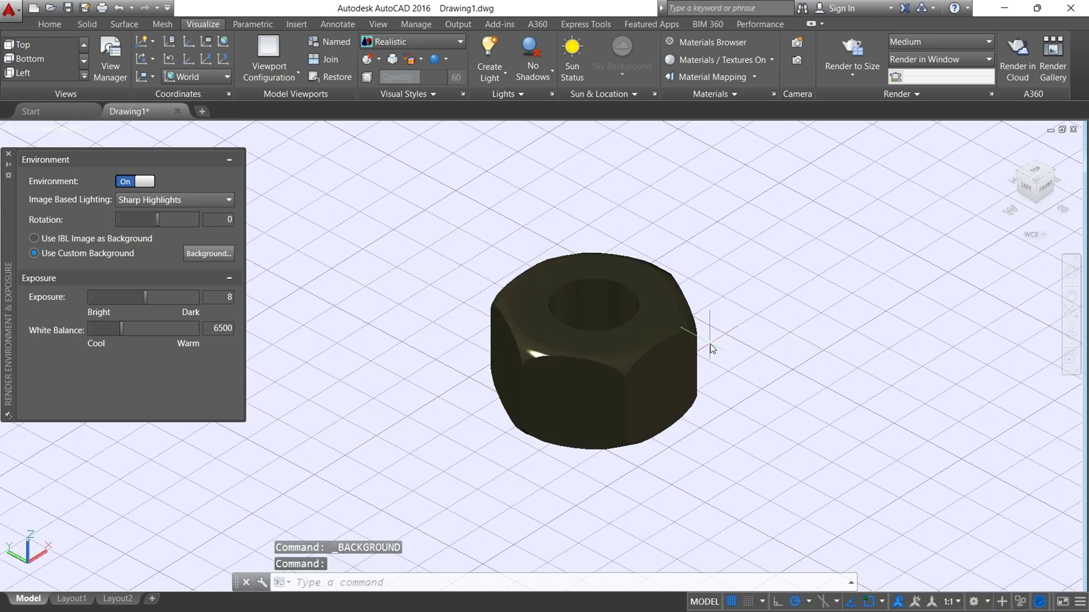
{"action": "middle_click_drag", "start_coordinate": [710, 341], "coordinate": [639, 360]}
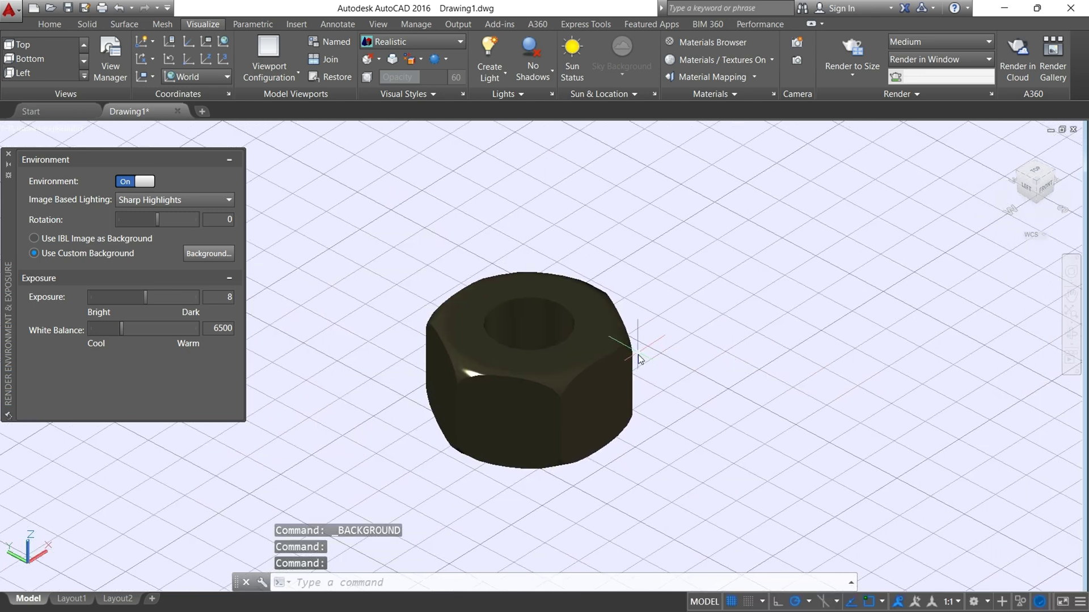
{"action": "left_click", "coordinate": [525, 72]}
{"action": "left_click", "coordinate": [550, 137]}
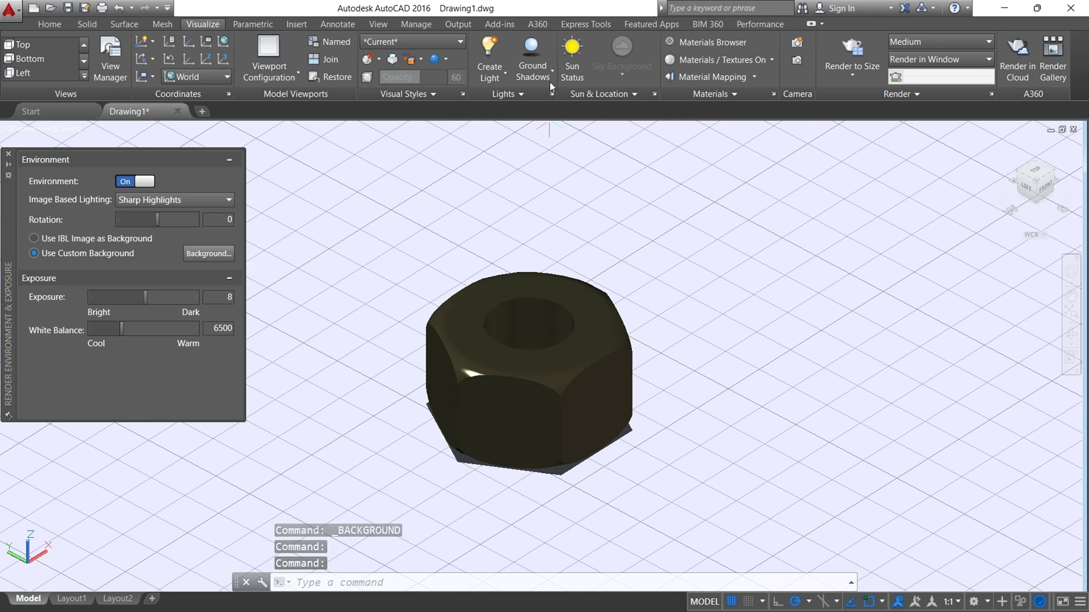
{"action": "left_click", "coordinate": [532, 78]}
{"action": "left_click", "coordinate": [543, 154]}
{"action": "left_click", "coordinate": [526, 70]}
{"action": "left_click", "coordinate": [552, 128]}
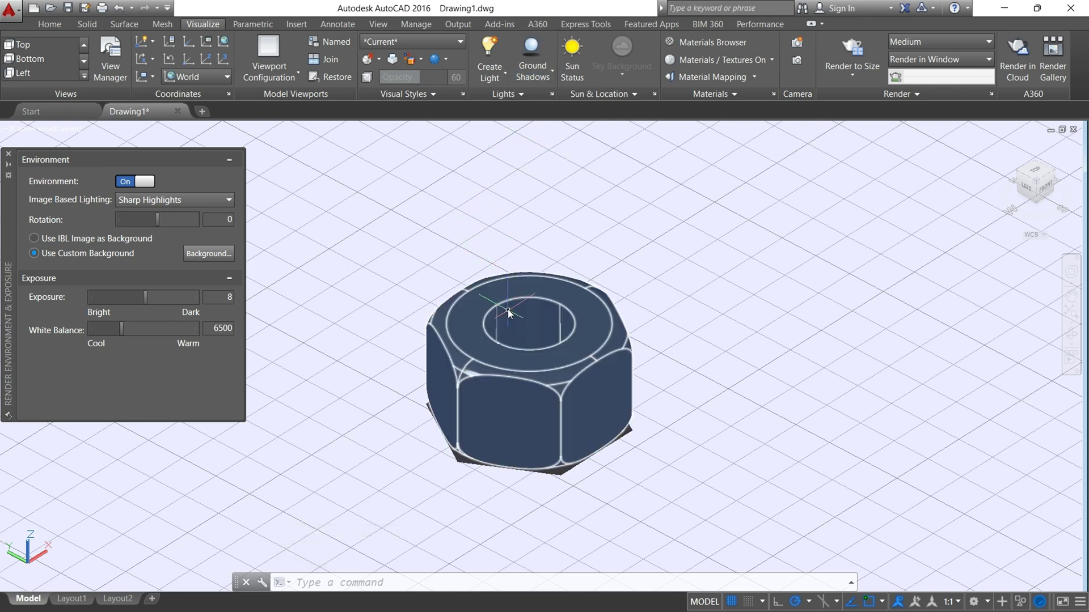
Step: Lift the nut up on Z and set the render size to 5100 x 3300 px
{"action": "left_click", "coordinate": [527, 339]}
{"action": "left_click", "coordinate": [529, 332]}
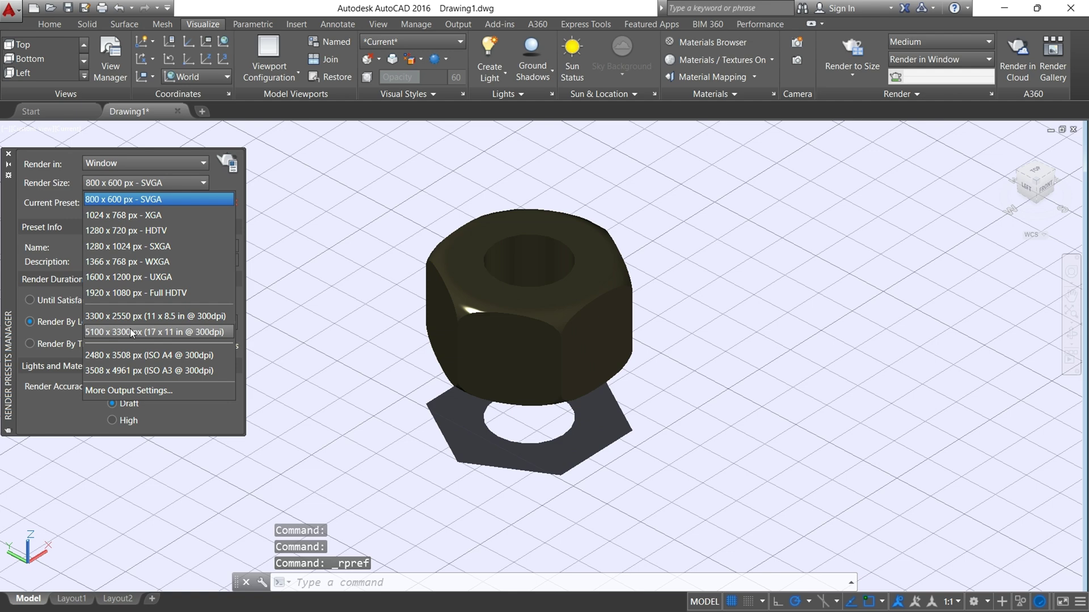
{"action": "left_click", "coordinate": [130, 331]}
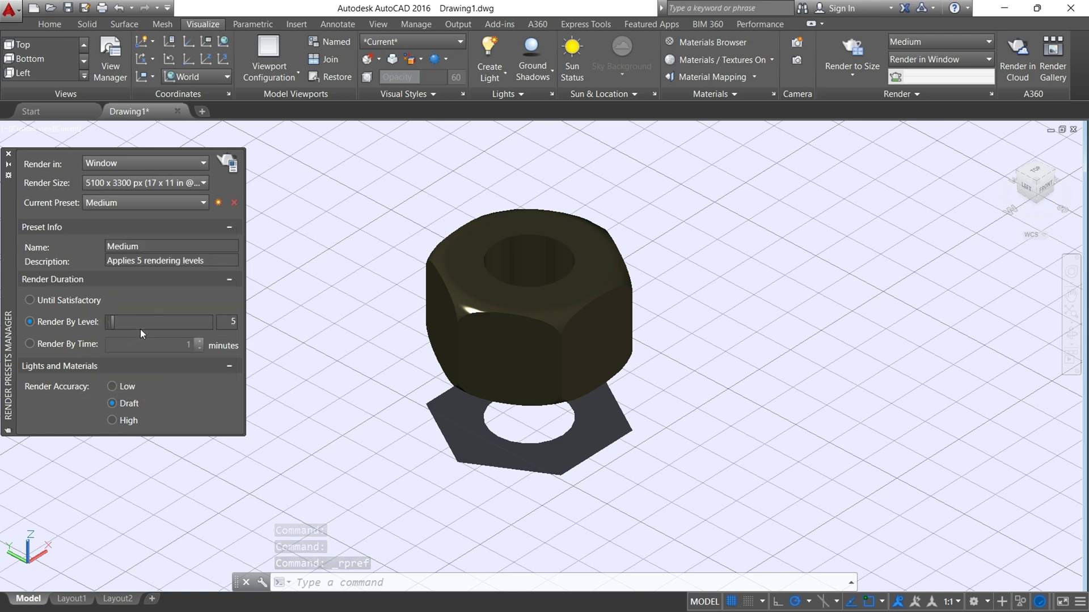
{"action": "left_click", "coordinate": [142, 199]}
Step: Choose the High render preset and let the render run to 100% at level 9
{"action": "left_click", "coordinate": [131, 250]}
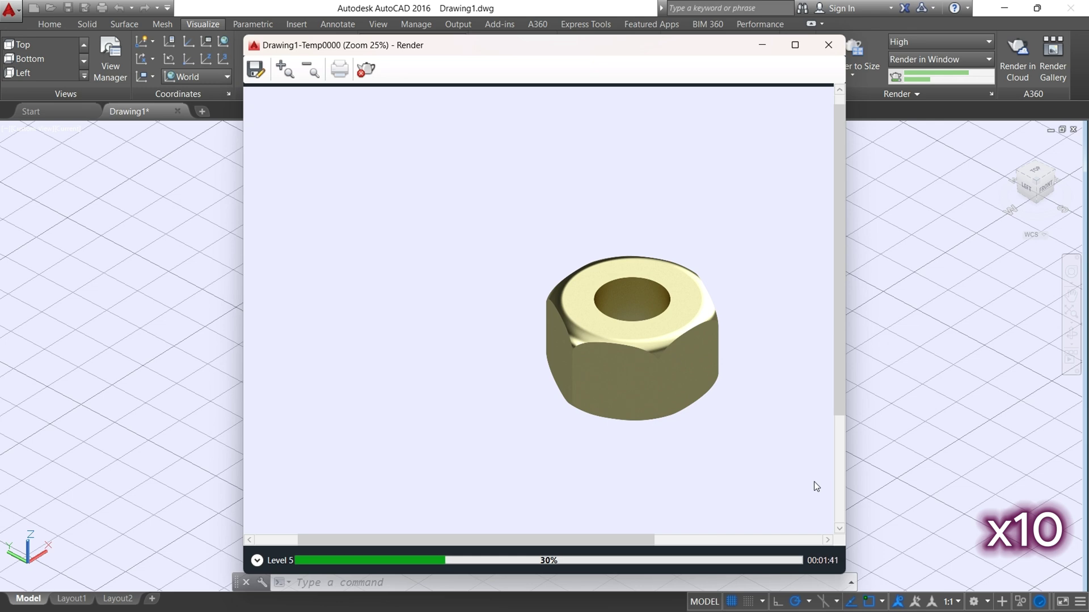
{"action": "left_click_drag", "start_coordinate": [815, 481], "coordinate": [737, 408]}
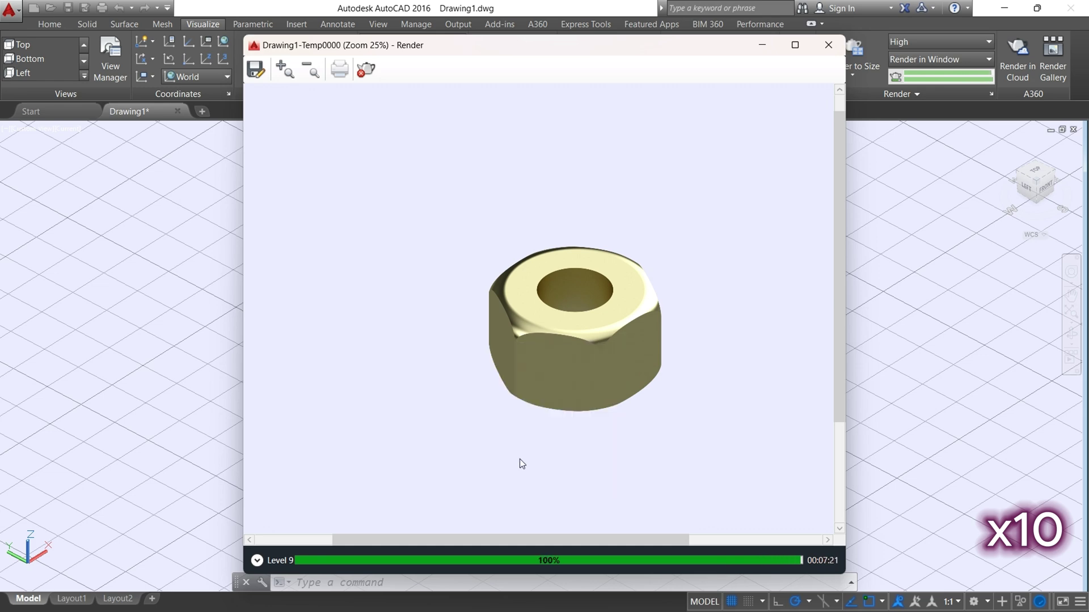
Step: Save the render to the Desktop as nut 11.png, accepting the PNG image options
{"action": "left_click", "coordinate": [255, 69]}
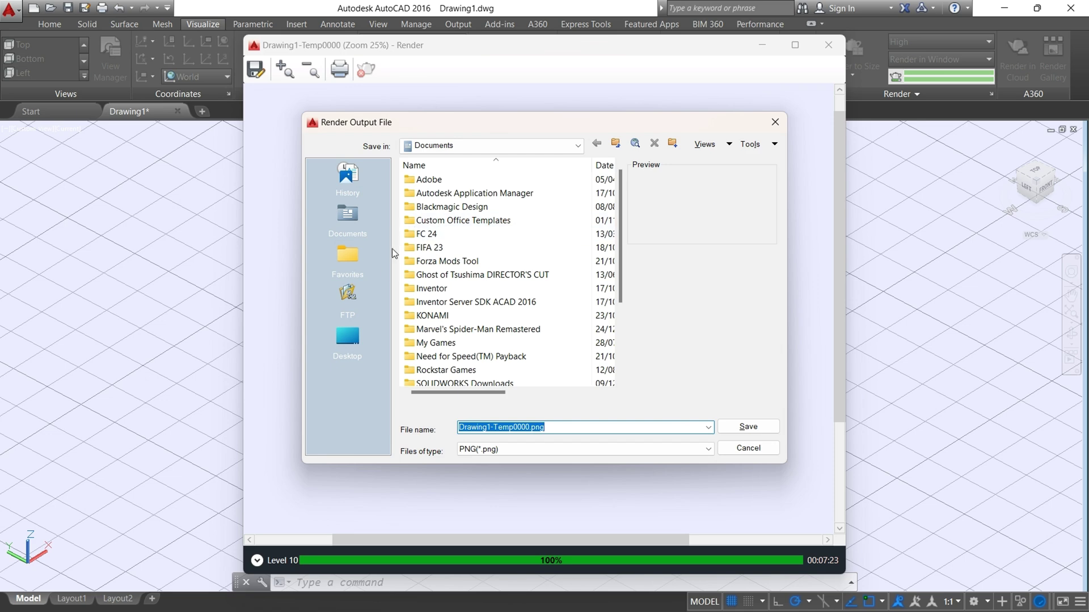
{"action": "left_click", "coordinate": [363, 349]}
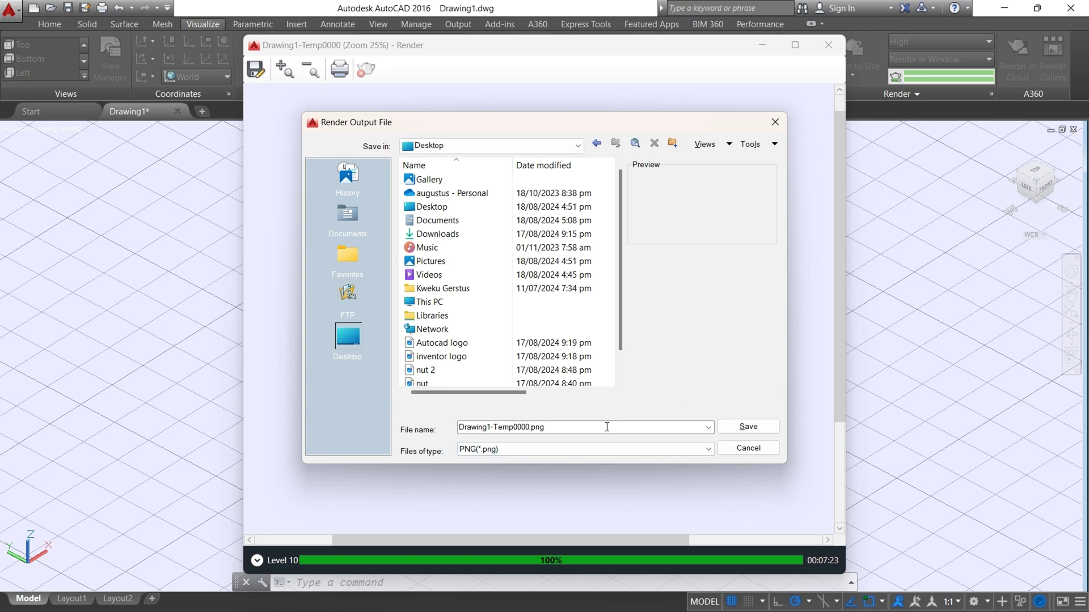
{"action": "double_click", "coordinate": [579, 428]}
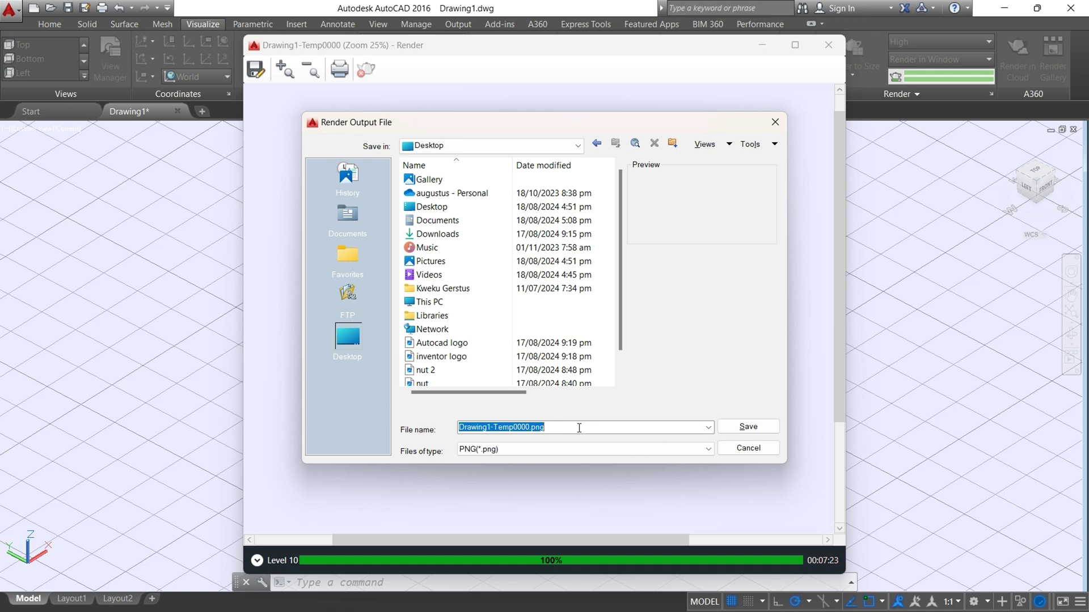
{"action": "type", "text": "nut"}
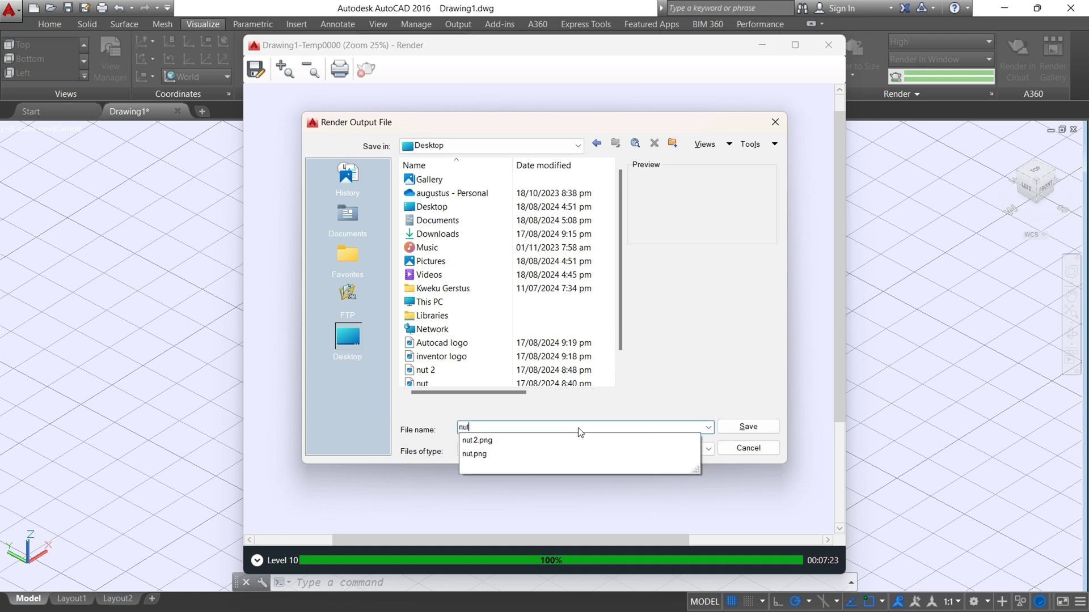
{"action": "type", "text": " 11"}
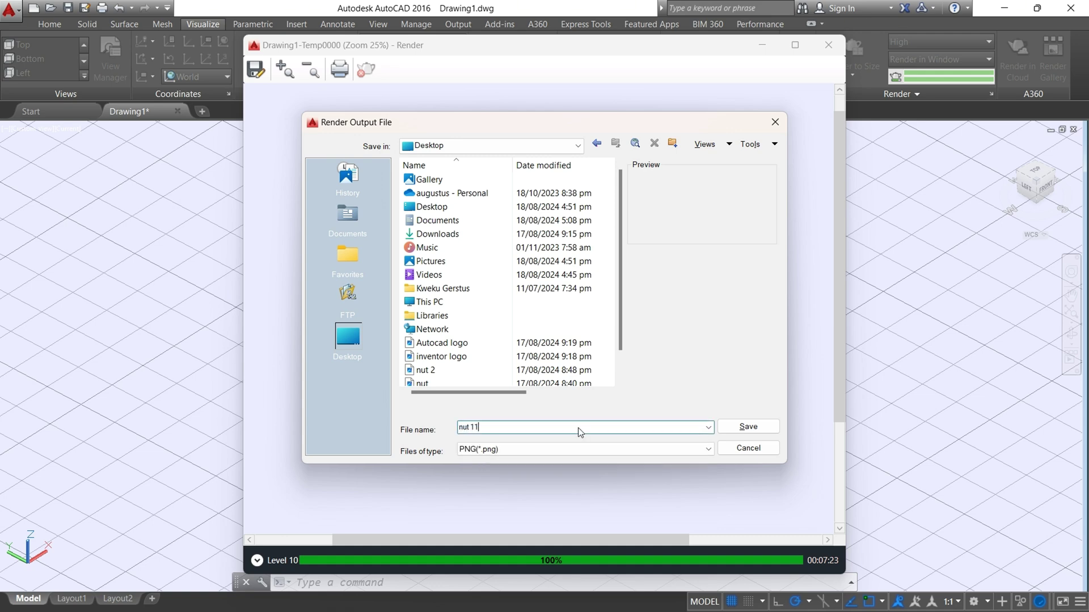
{"action": "left_click", "coordinate": [749, 428]}
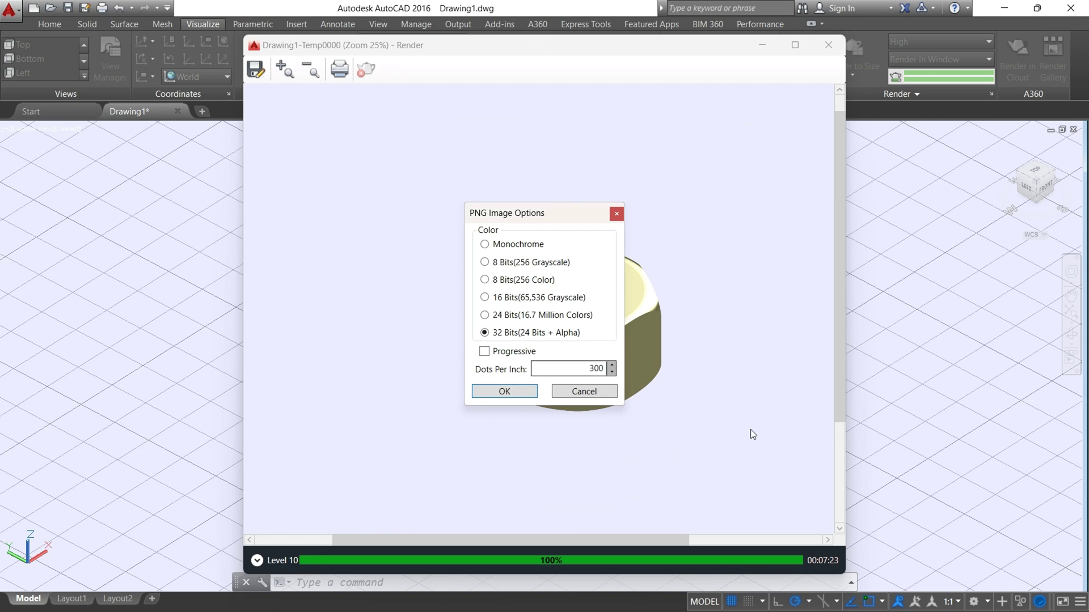
{"action": "left_click", "coordinate": [505, 391]}
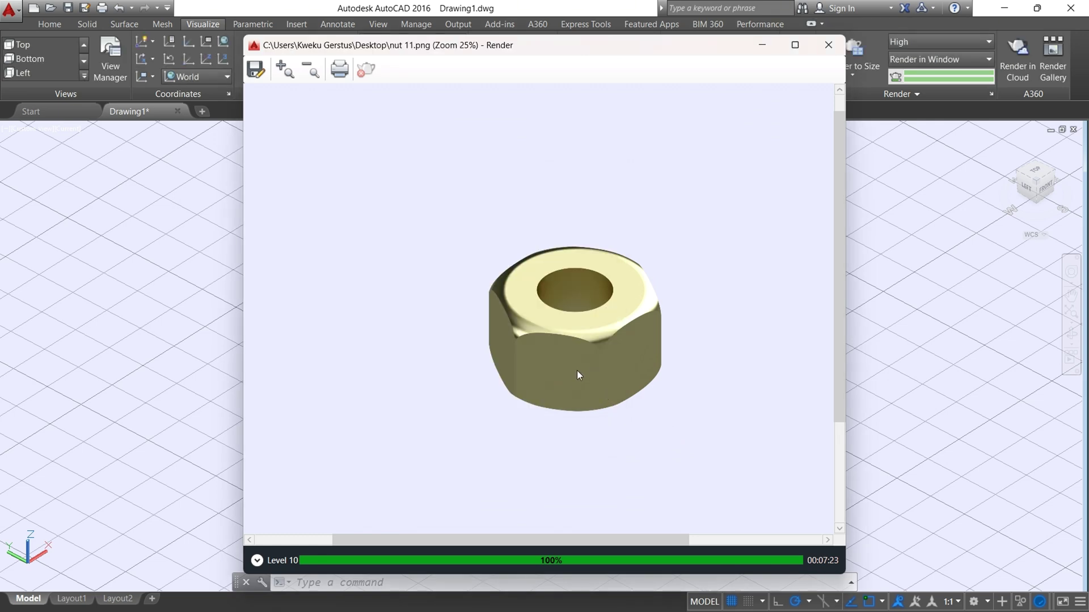
Step: Zoom the Render window to review the full saved nut image
{"action": "scroll", "coordinate": [577, 370], "scroll_direction": "up", "scroll_amount": 1}
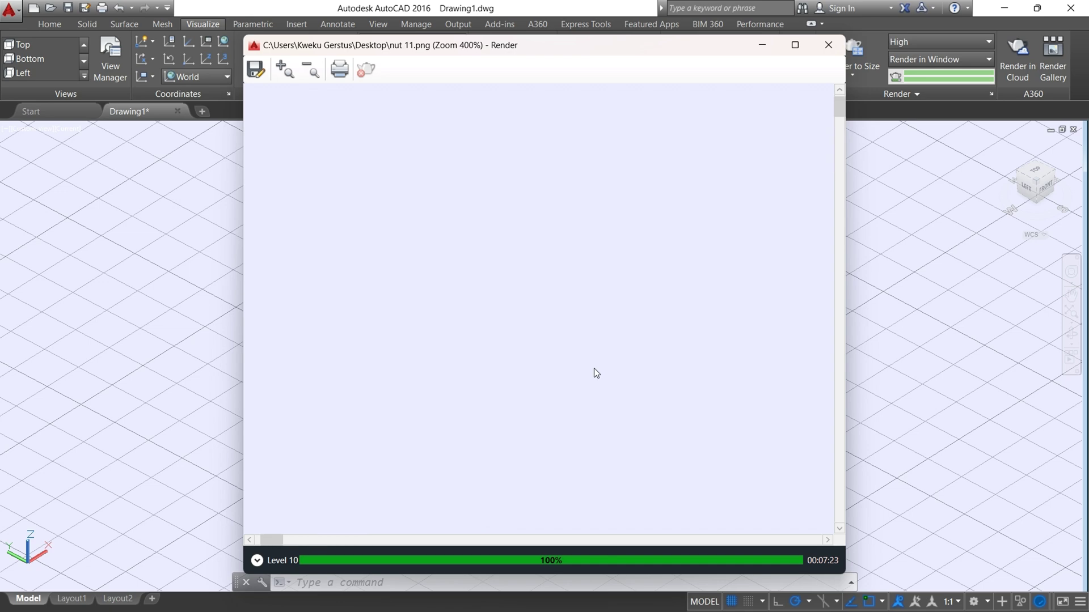
{"action": "scroll", "coordinate": [594, 369], "scroll_direction": "down", "scroll_amount": 3}
{"action": "scroll", "coordinate": [594, 368], "scroll_direction": "up", "scroll_amount": 1}
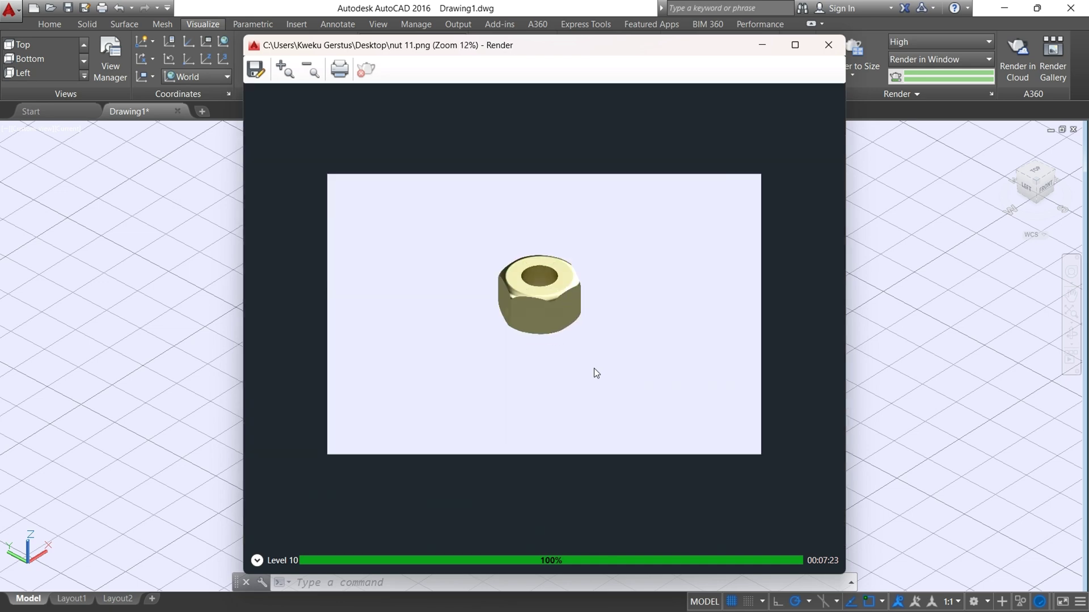
{"action": "scroll", "coordinate": [595, 372], "scroll_direction": "up", "scroll_amount": 1}
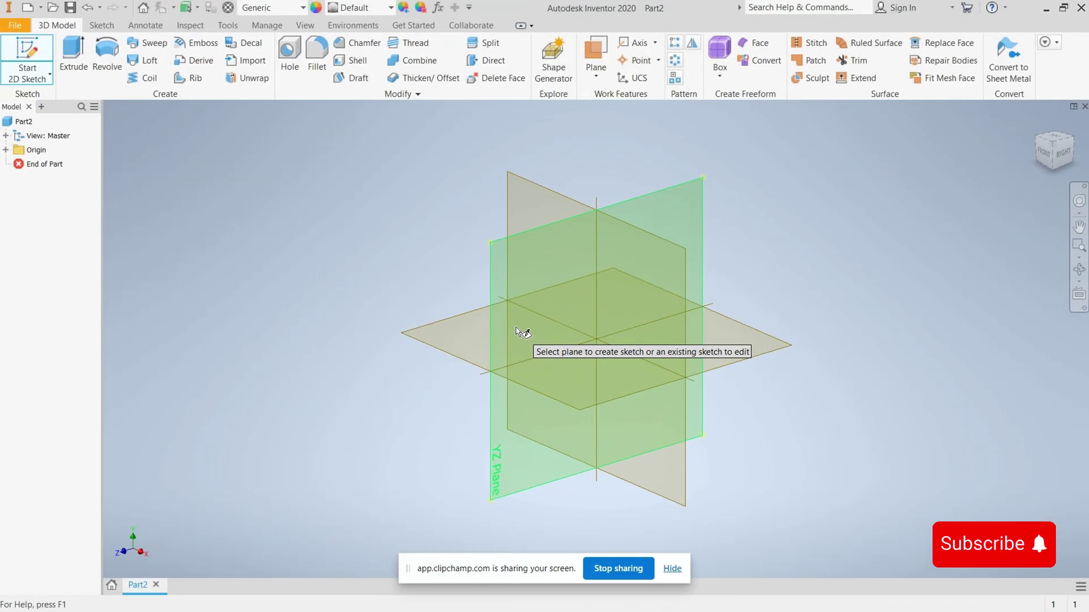
Step: Sketch a six-sided polygon on the XZ plane centred on the origin
{"action": "left_click", "coordinate": [470, 347]}
{"action": "left_click", "coordinate": [177, 63]}
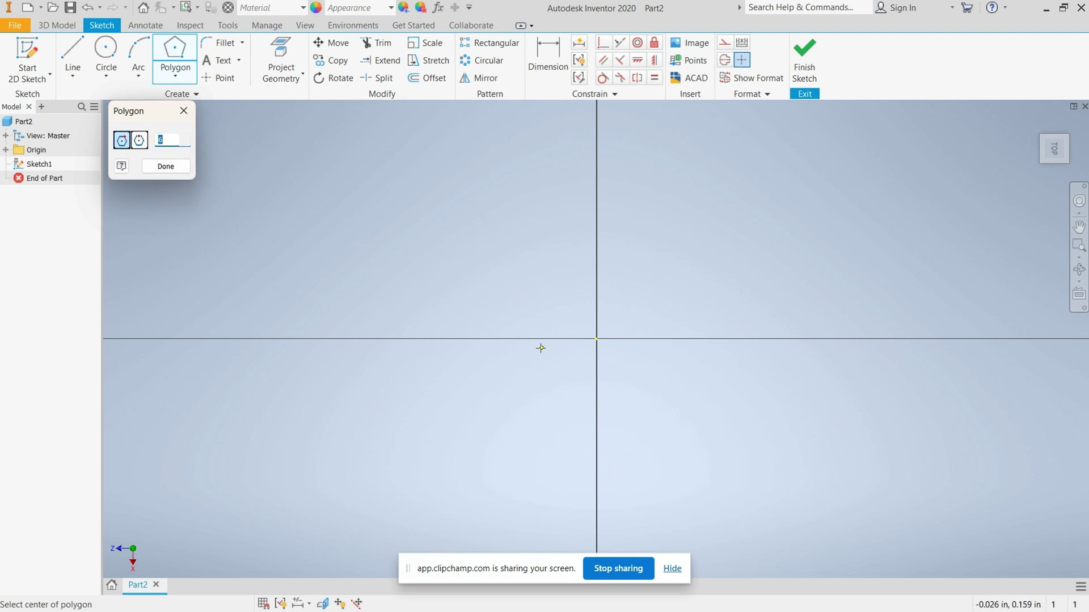
{"action": "left_click", "coordinate": [666, 575]}
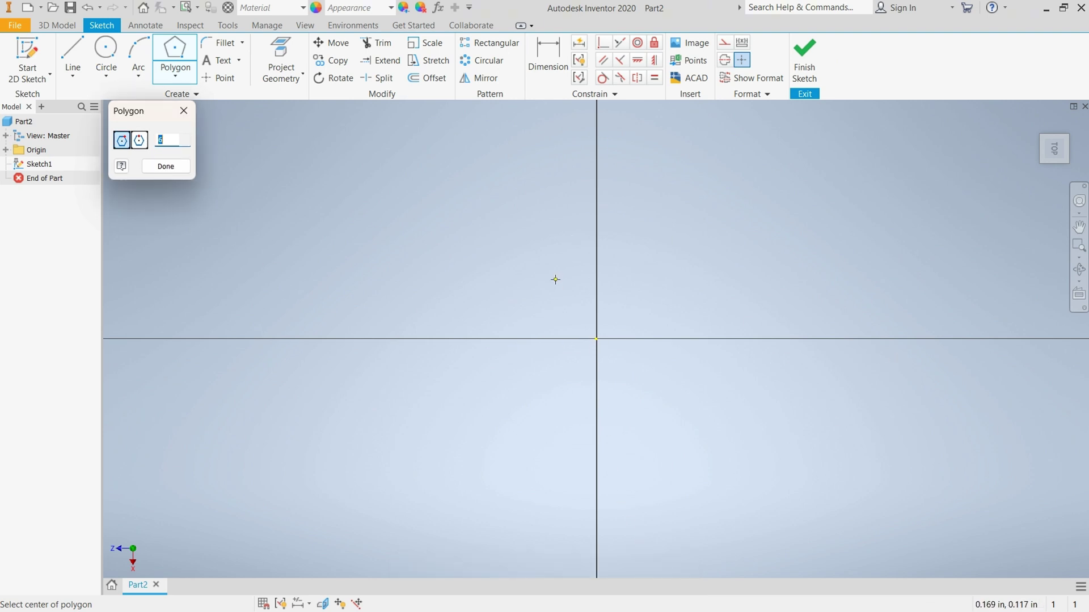
{"action": "left_click", "coordinate": [596, 340]}
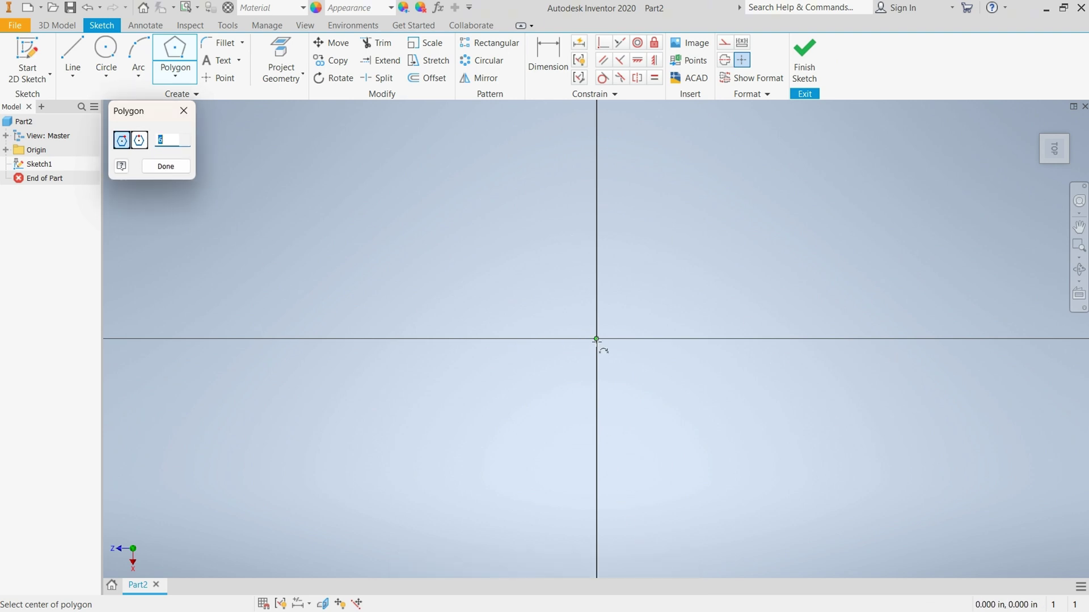
{"action": "left_click", "coordinate": [721, 339]}
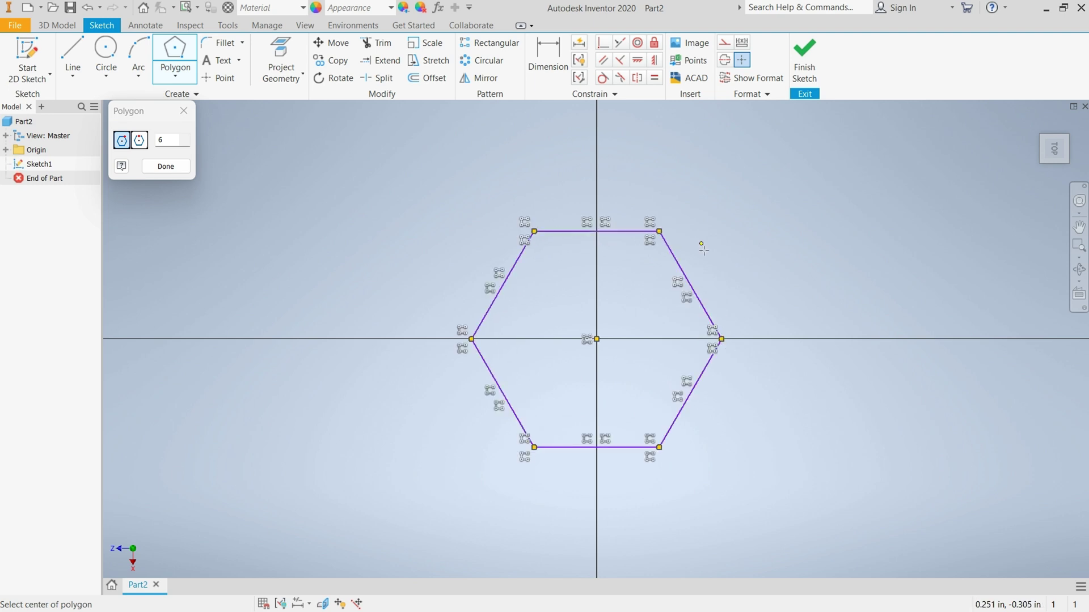
Step: Dimension the hexagon 20 across opposite flats, fit it in view, and finish the sketch
{"action": "key", "text": "d"}
{"action": "left_click", "coordinate": [706, 314]}
{"action": "left_click", "coordinate": [495, 388]}
{"action": "left_click", "coordinate": [350, 251]}
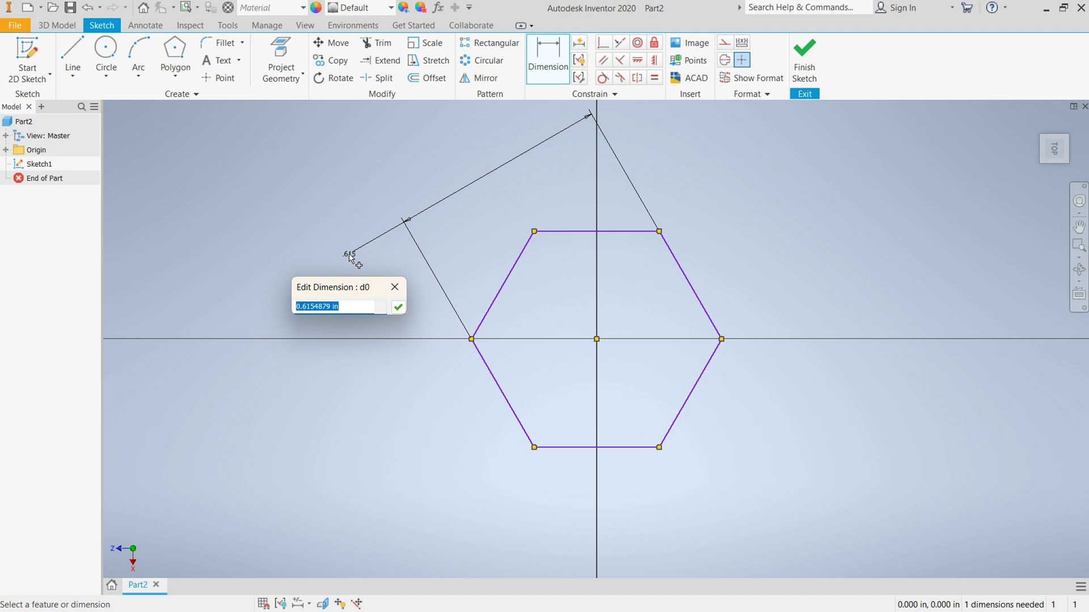
{"action": "type", "text": "10"}
{"action": "key", "text": "Return"}
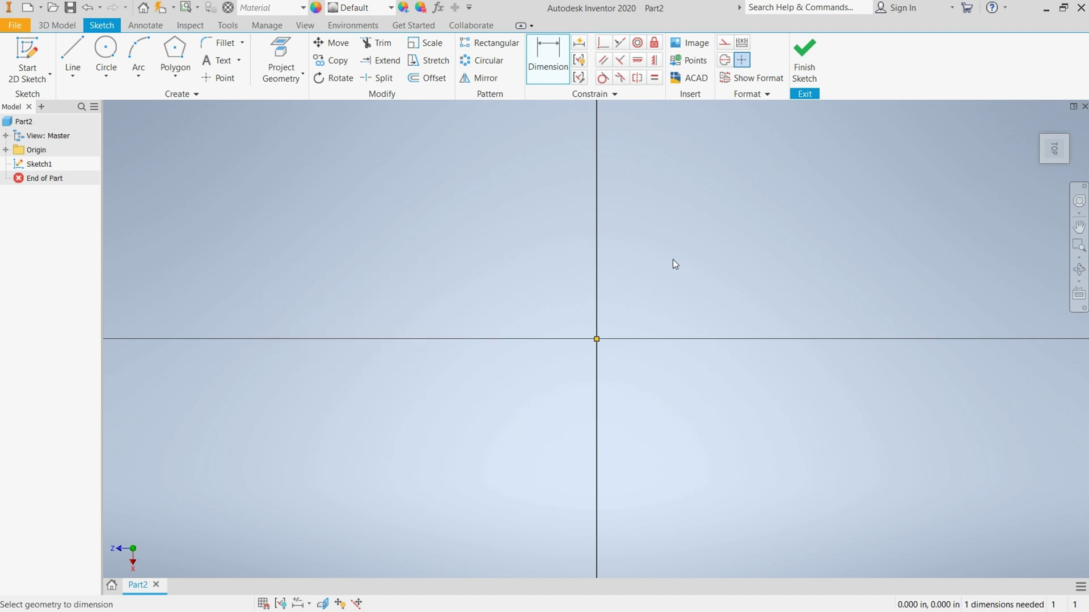
{"action": "left_click", "coordinate": [1077, 257]}
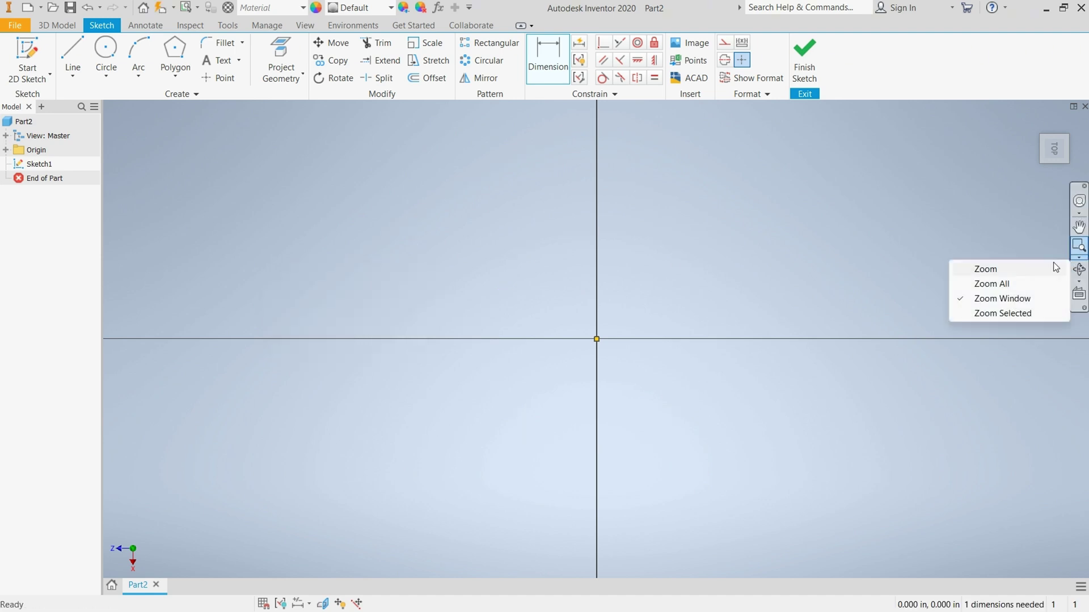
{"action": "left_click", "coordinate": [991, 284]}
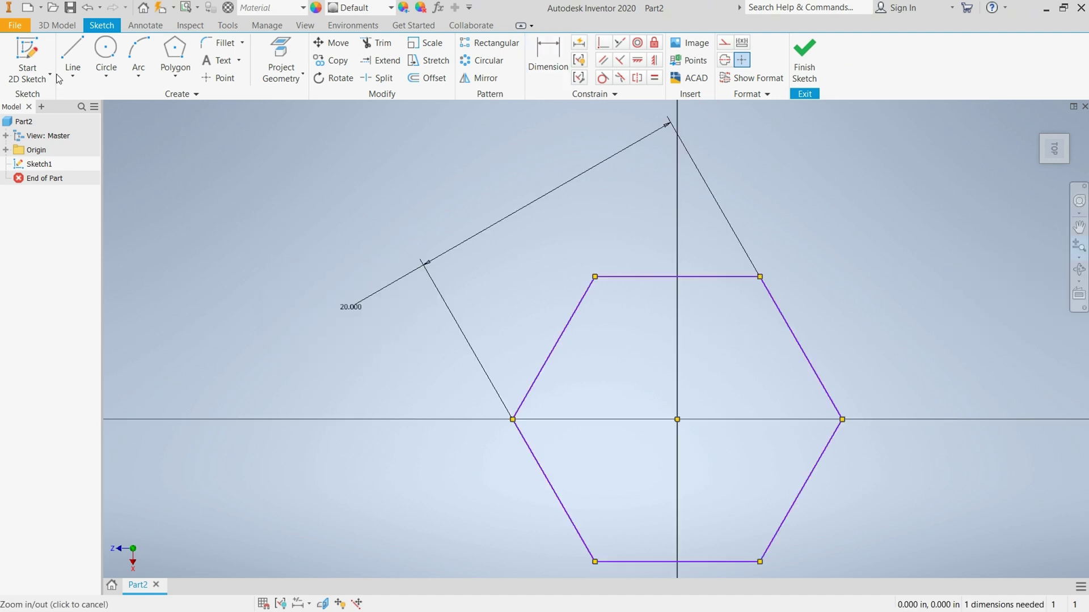
{"action": "left_click", "coordinate": [802, 52]}
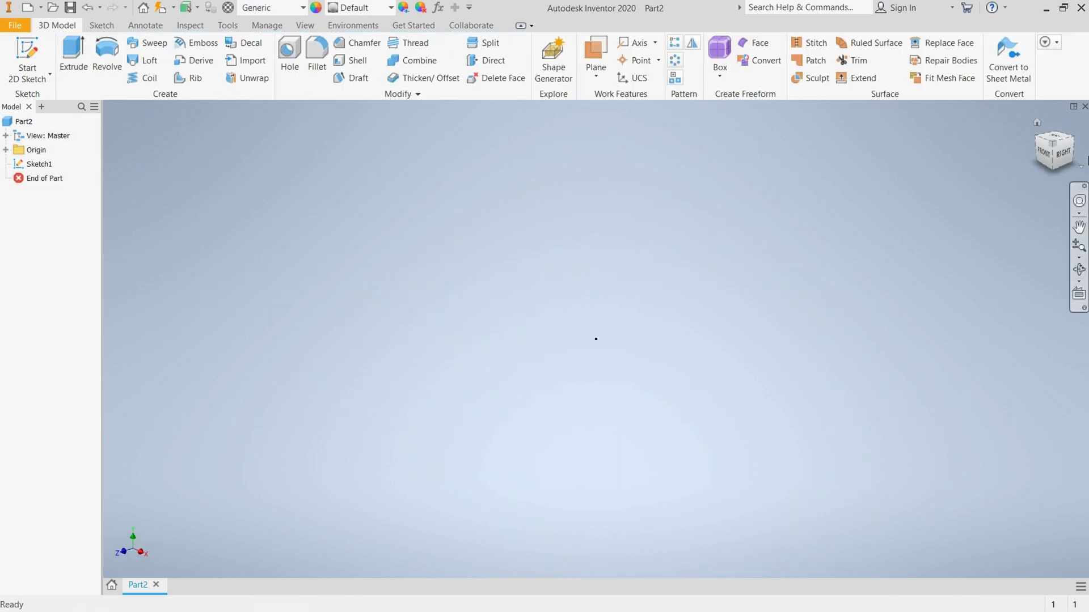
Step: Extrude the hexagon 15 into a prism and start a new sketch on its top face
{"action": "type", "text": "e1"}
{"action": "type", "text": "5"}
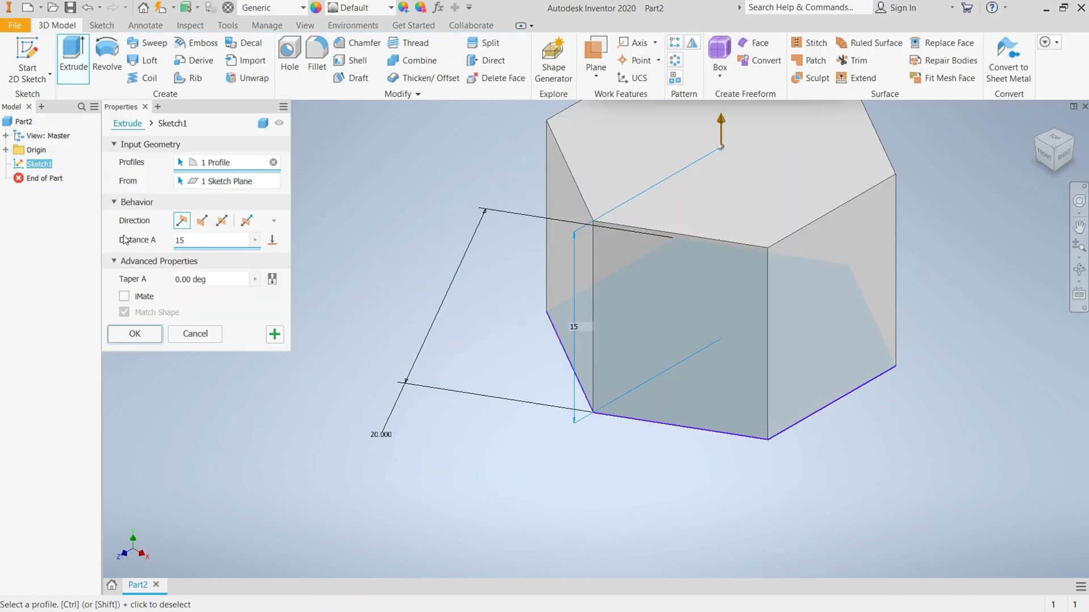
{"action": "left_click", "coordinate": [135, 335]}
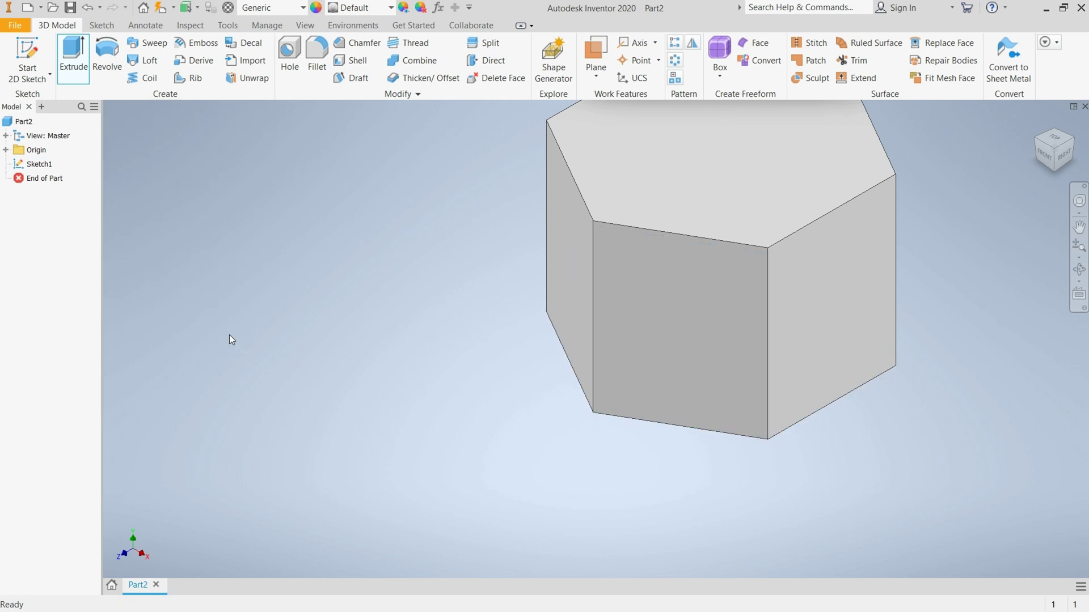
{"action": "scroll", "coordinate": [566, 219], "scroll_direction": "up", "scroll_amount": 3}
{"action": "left_click", "coordinate": [753, 302]}
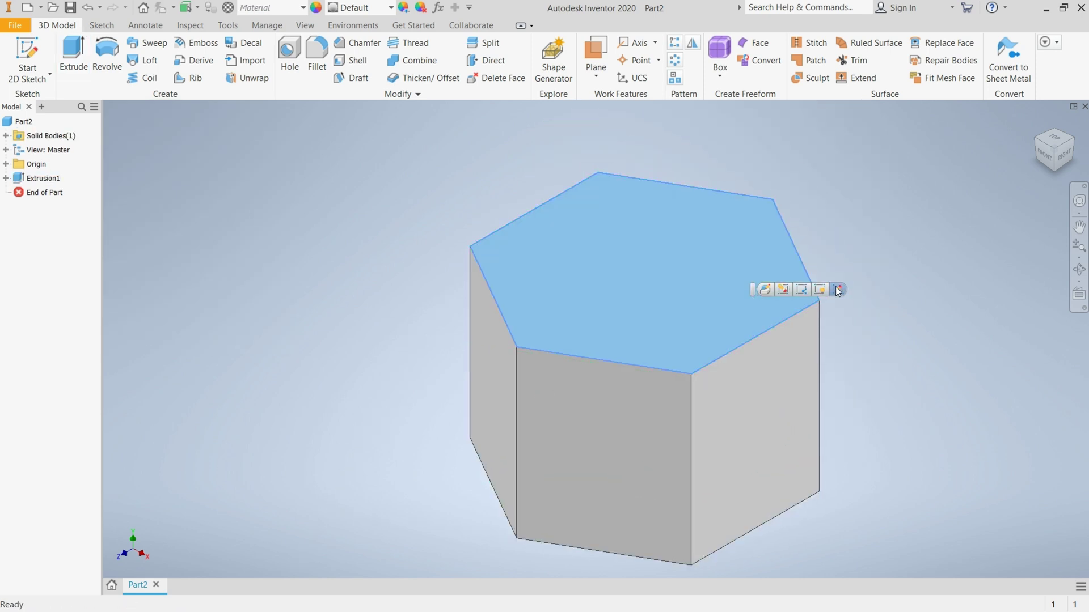
{"action": "left_click", "coordinate": [840, 290]}
{"action": "left_click", "coordinate": [100, 51]}
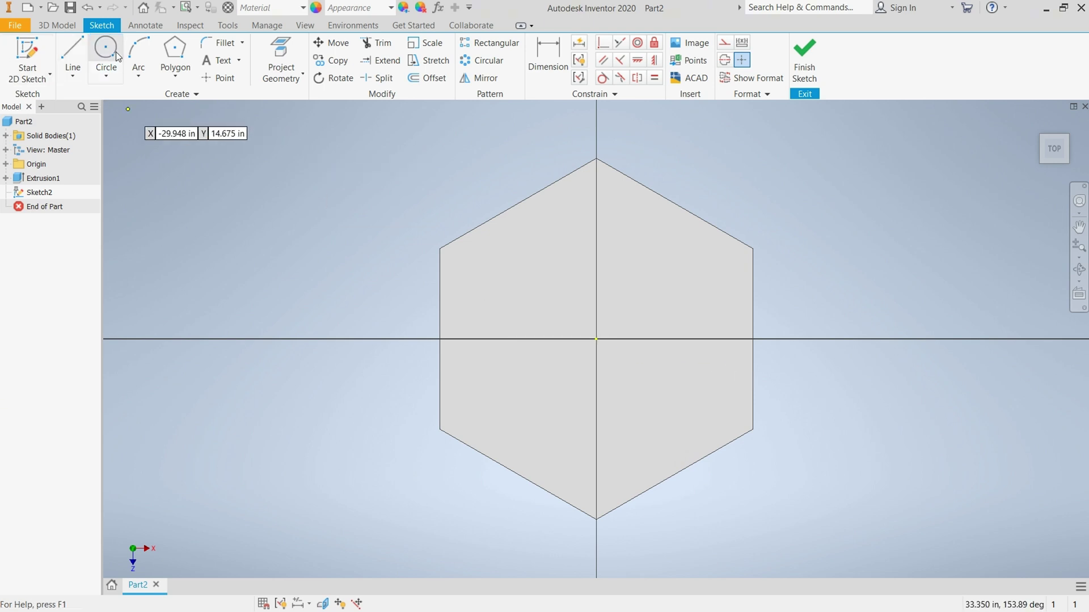
Step: Sketch a 10-diameter circle and a larger circle touching the hexagon flats, both centred
{"action": "left_click", "coordinate": [596, 339]}
{"action": "type", "text": "10"}
{"action": "key", "text": "Return"}
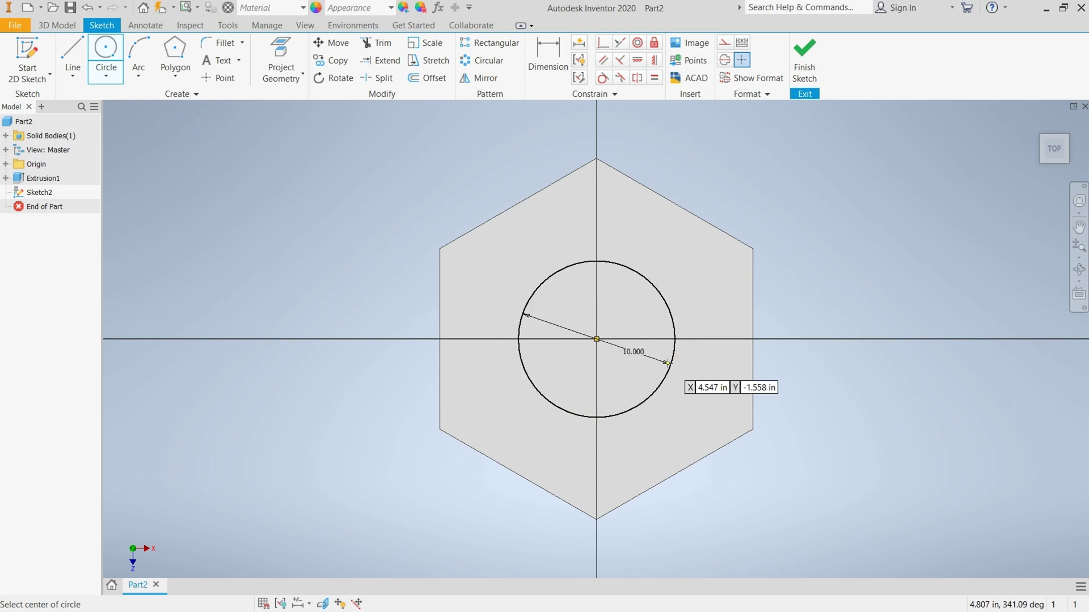
{"action": "left_click", "coordinate": [595, 339]}
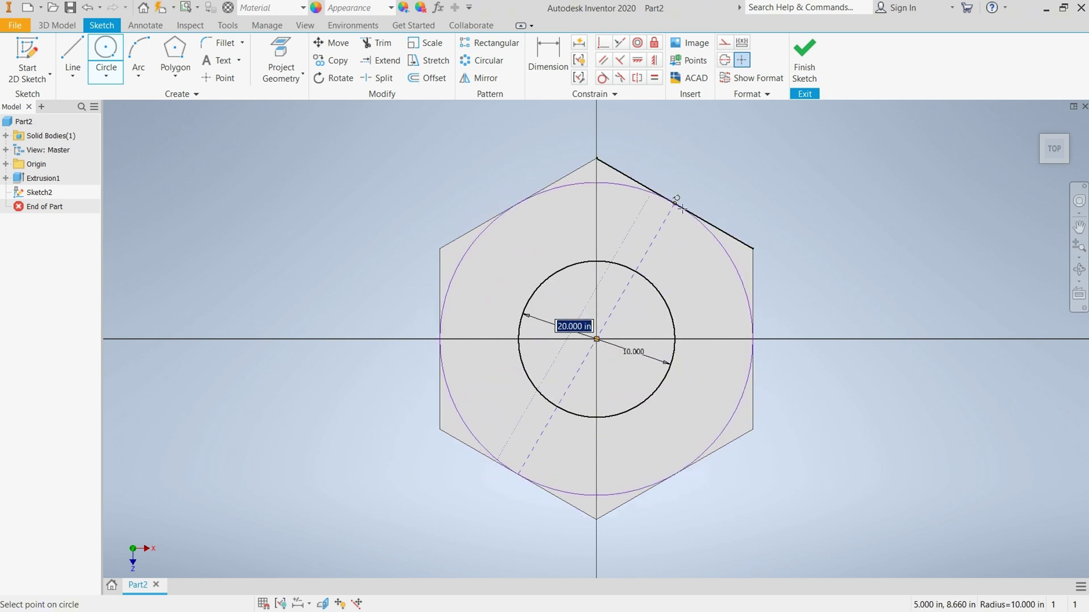
{"action": "left_click", "coordinate": [702, 230]}
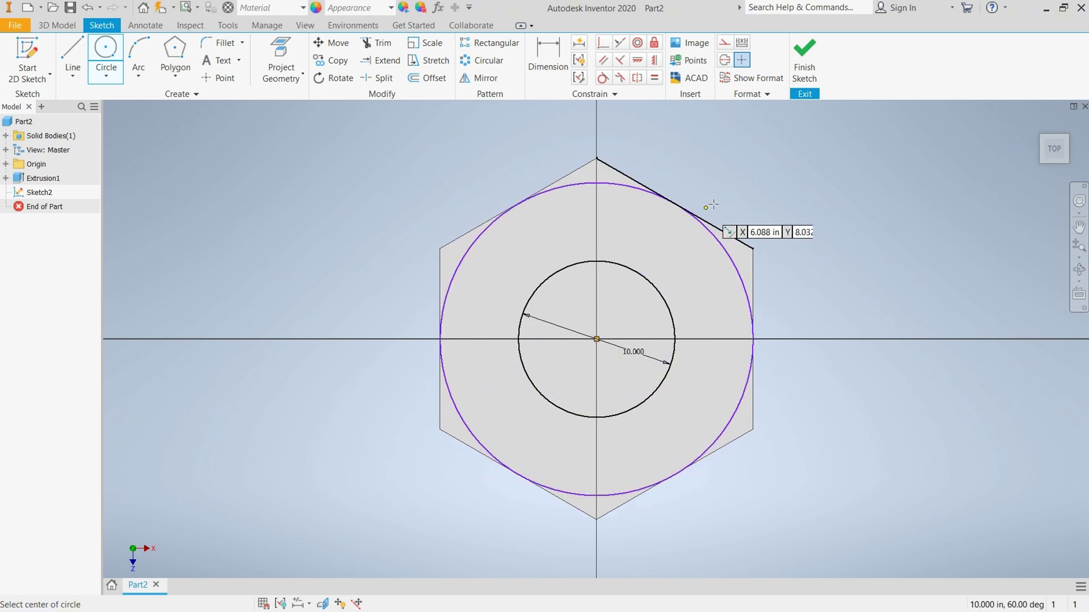
{"action": "left_click", "coordinate": [804, 68]}
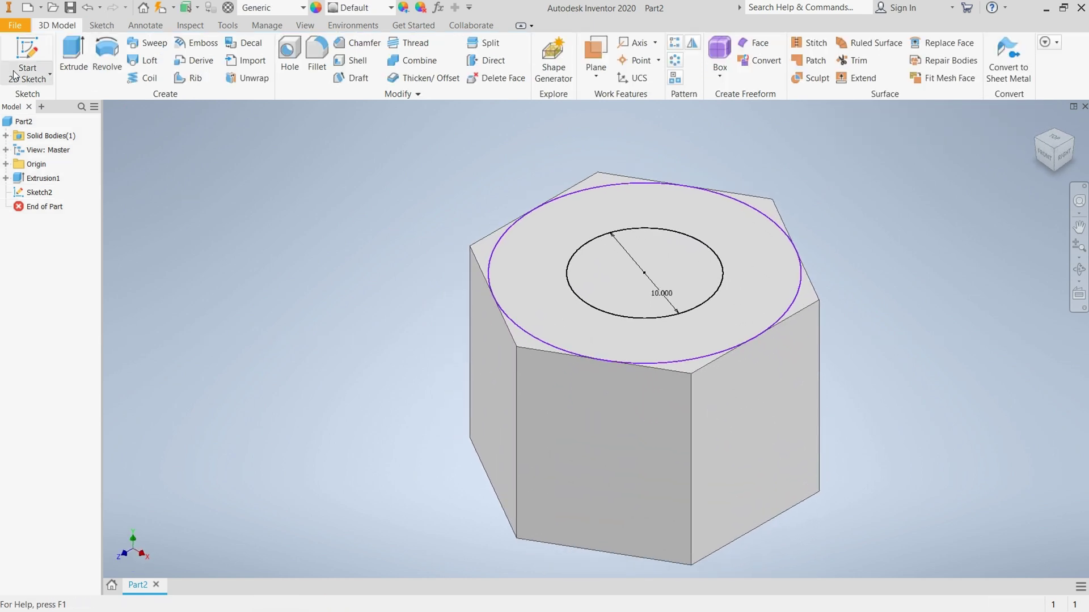
Step: Cut the inner 10-diameter circle through the prism as a hole
{"action": "left_click", "coordinate": [89, 53]}
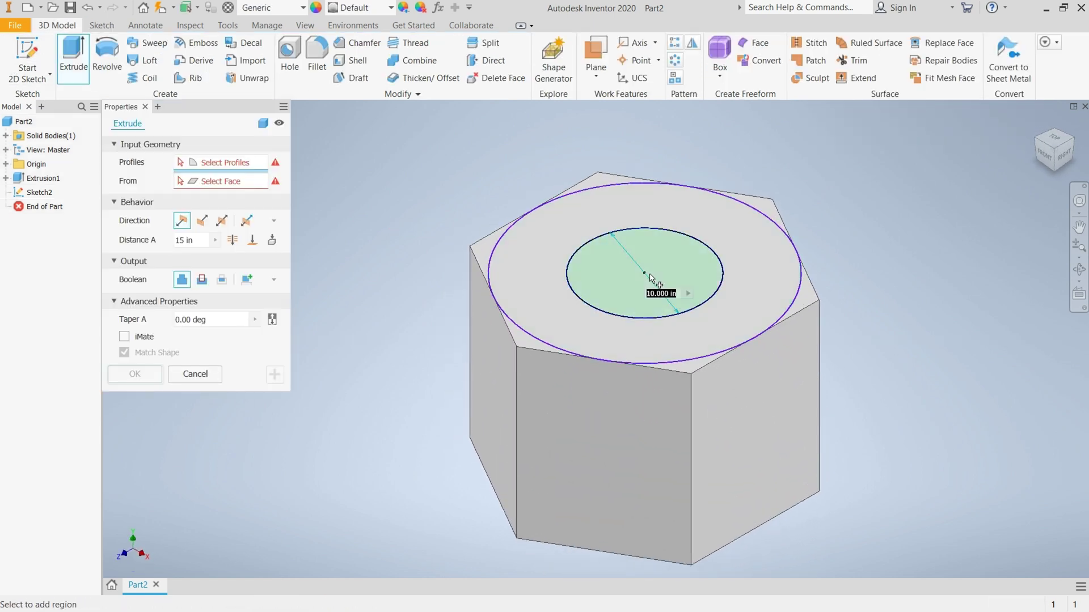
{"action": "left_click", "coordinate": [671, 274]}
{"action": "left_click", "coordinate": [202, 220]}
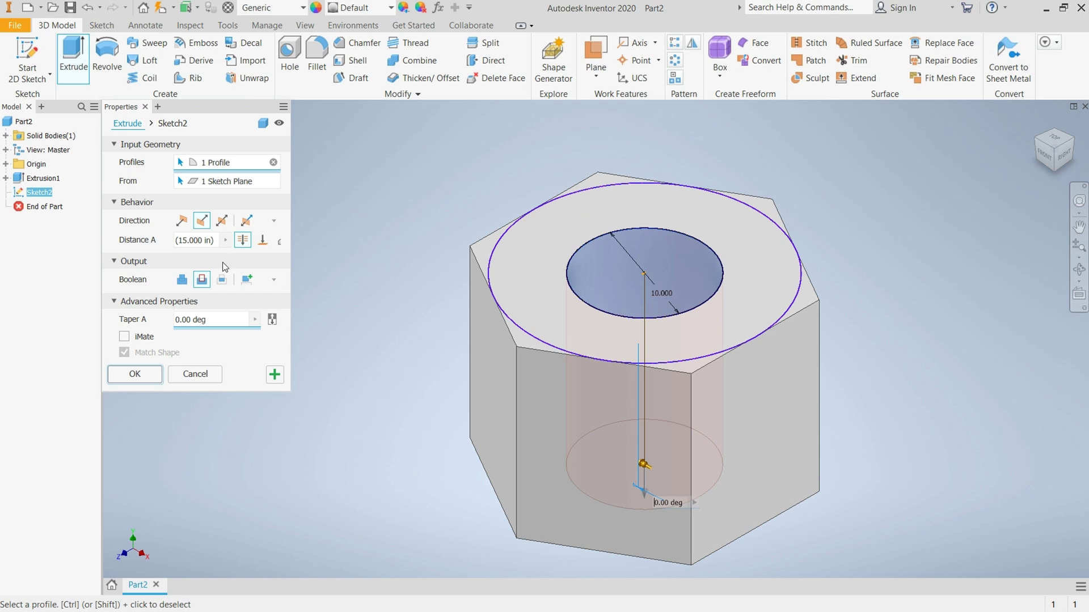
{"action": "left_click", "coordinate": [275, 374]}
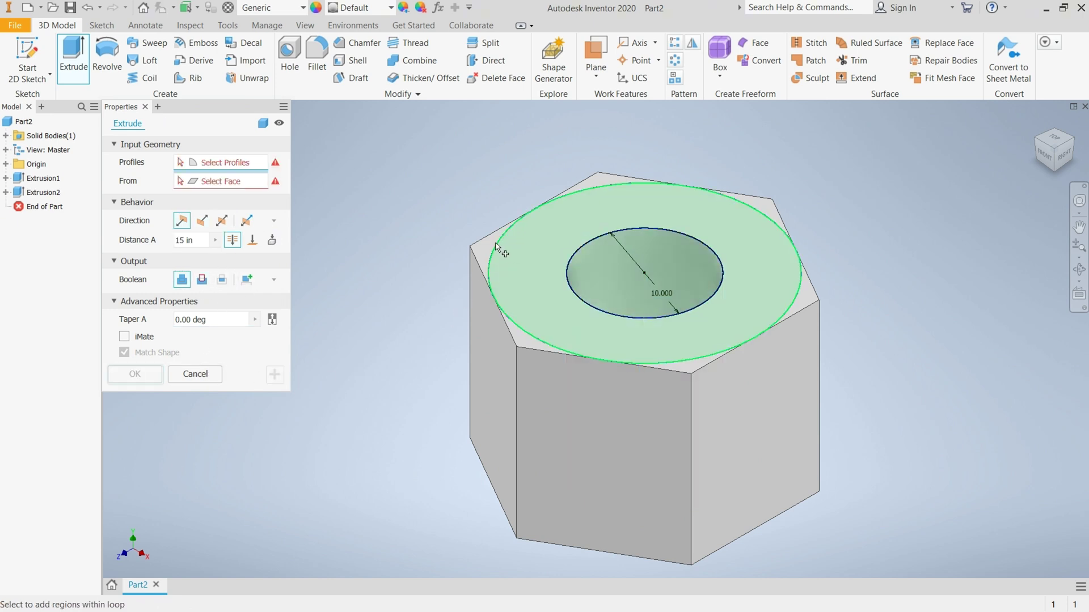
Step: Extrude the ring profile as an Intersect with a 45° taper to chamfer the top edges
{"action": "left_click", "coordinate": [519, 330]}
{"action": "left_click", "coordinate": [222, 281]}
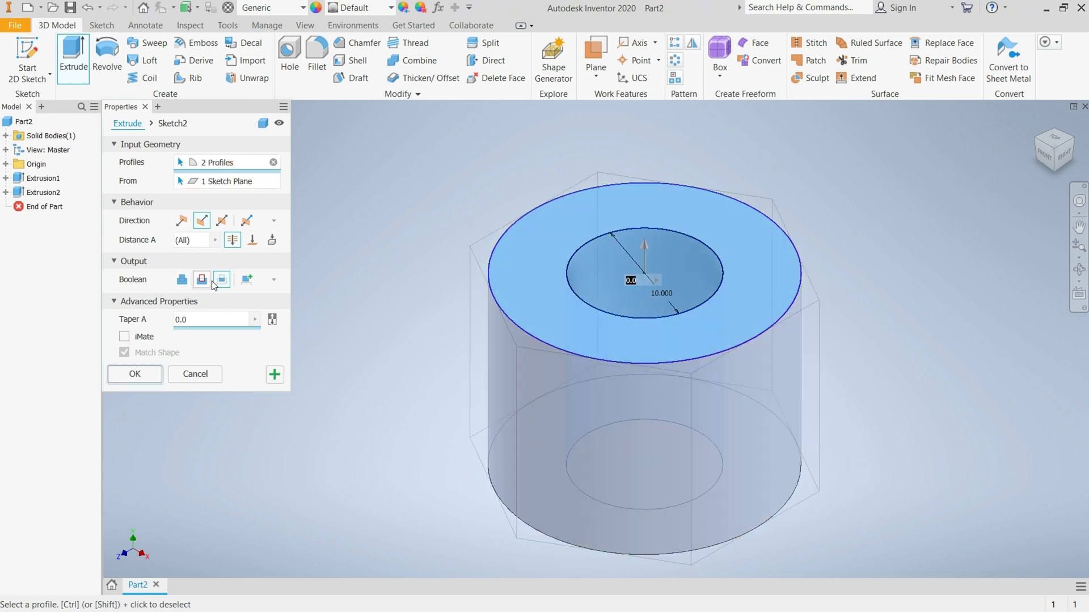
{"action": "left_click", "coordinate": [233, 320]}
{"action": "type", "text": "45"}
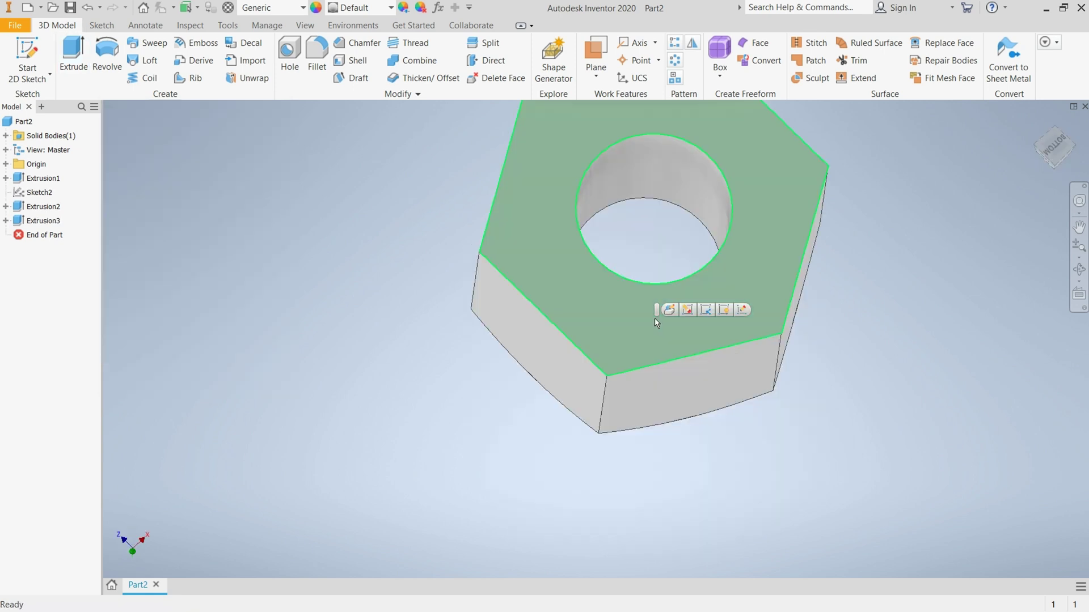
{"action": "left_click", "coordinate": [743, 313]}
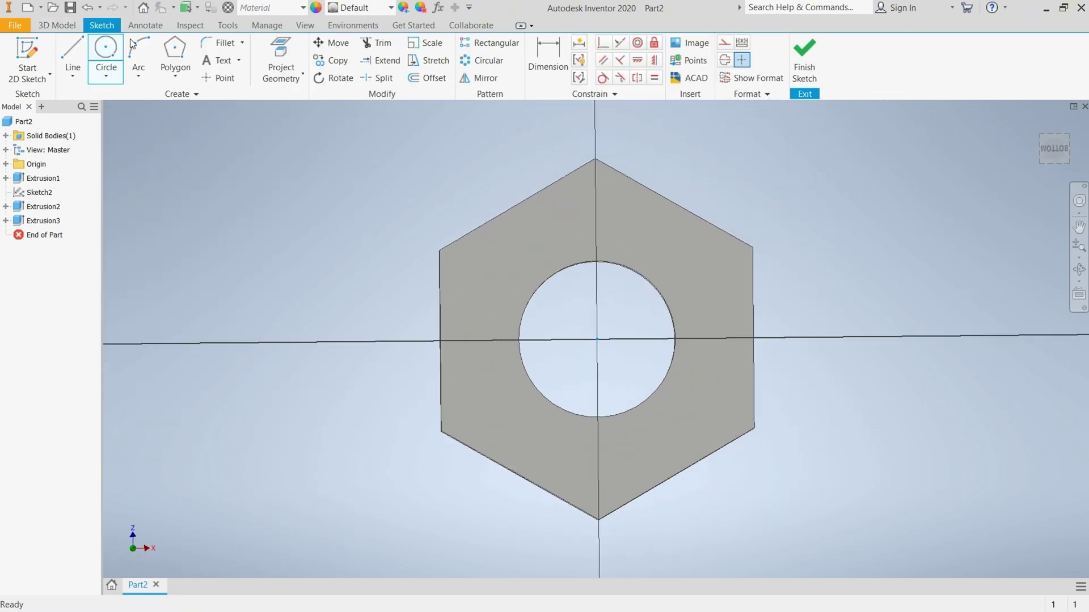
Step: On the bottom face, sketch a centred circle touching the hexagon flats
{"action": "key", "text": "c"}
{"action": "left_click", "coordinate": [596, 339]}
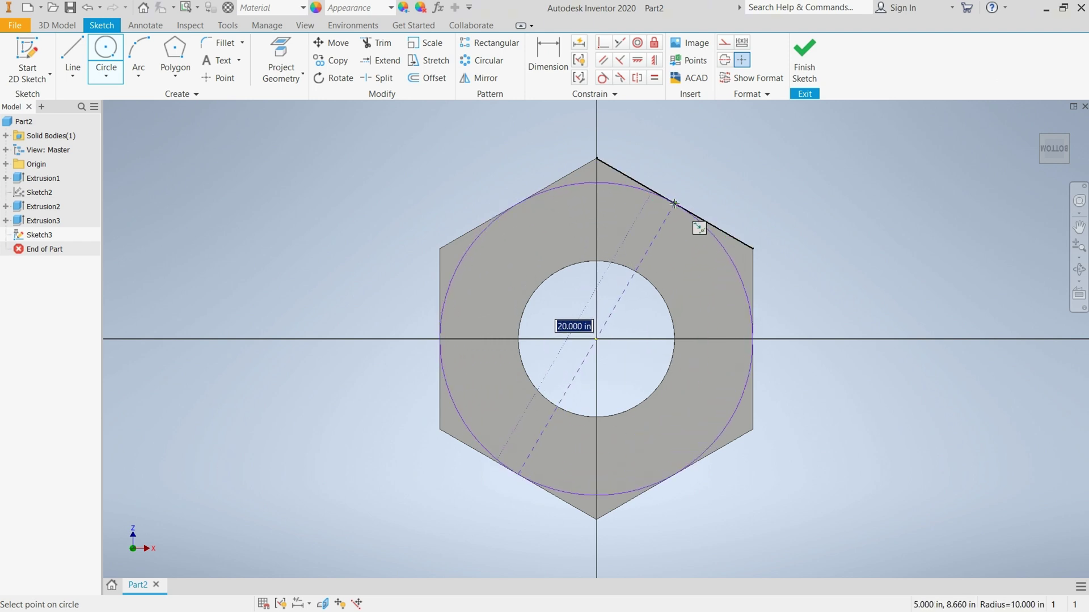
{"action": "left_click", "coordinate": [697, 224]}
{"action": "left_click", "coordinate": [804, 59]}
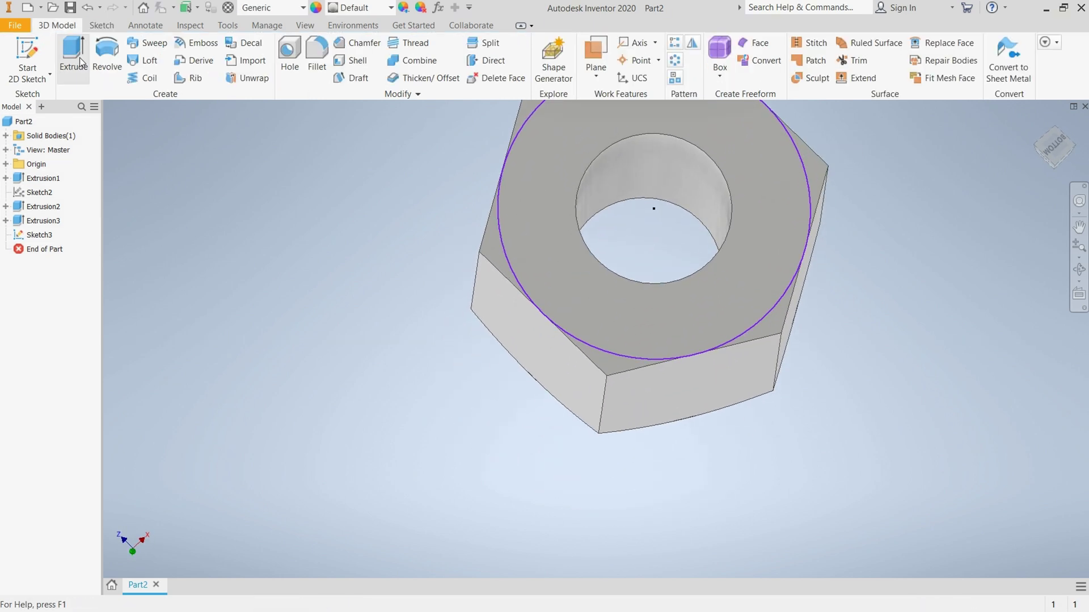
Step: Extrude the circle as an Intersect with a 45° taper to chamfer the bottom edges
{"action": "key", "text": "e"}
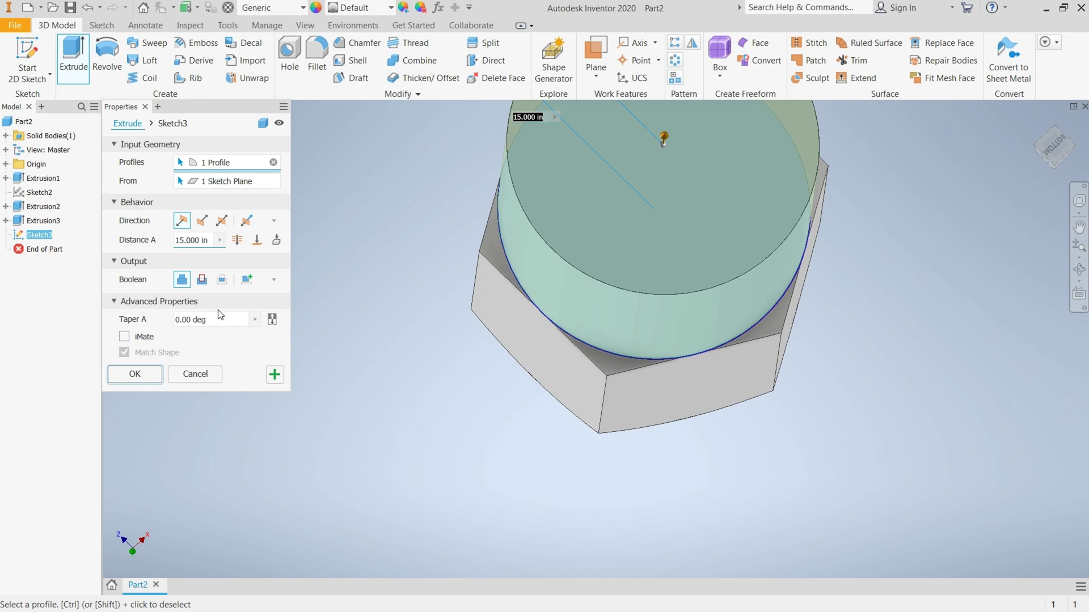
{"action": "left_click", "coordinate": [221, 280]}
{"action": "left_click", "coordinate": [177, 320]}
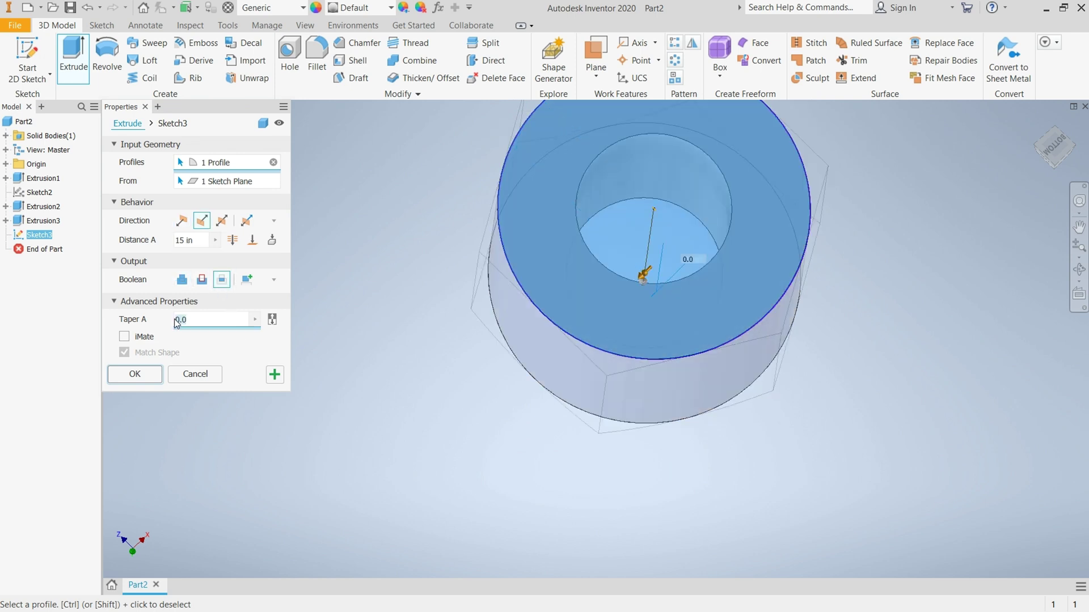
{"action": "type", "text": "45"}
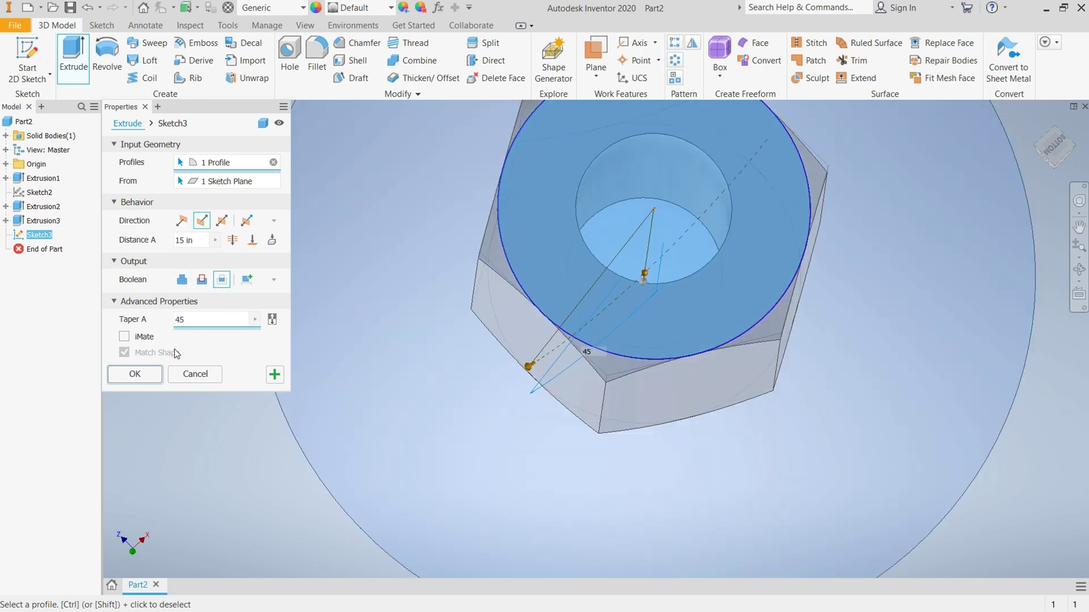
{"action": "left_click", "coordinate": [152, 375]}
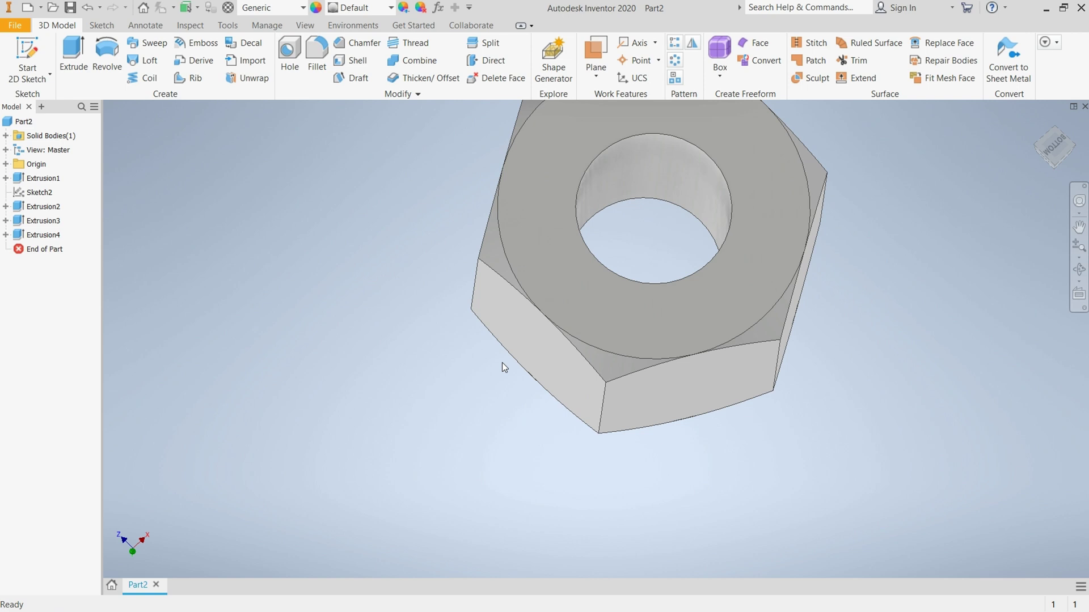
Step: Return to the home isometric view and pan to centre the whole nut
{"action": "middle_click_drag", "start_coordinate": [853, 243], "coordinate": [836, 321]}
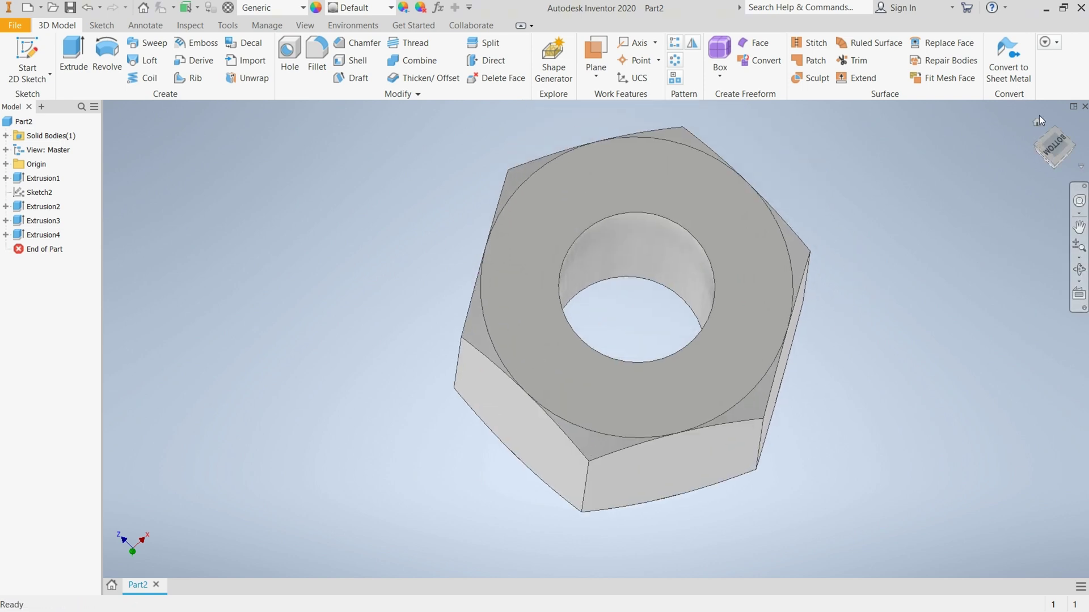
{"action": "left_click", "coordinate": [1036, 125]}
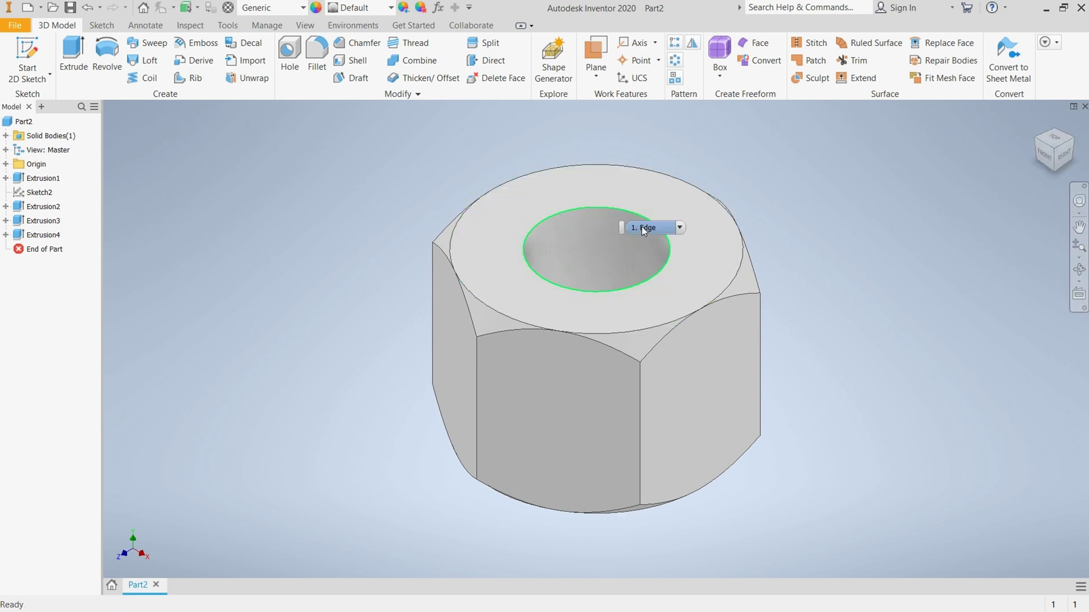
{"action": "key", "text": "F2"}
{"action": "left_click_drag", "start_coordinate": [821, 300], "coordinate": [793, 304]}
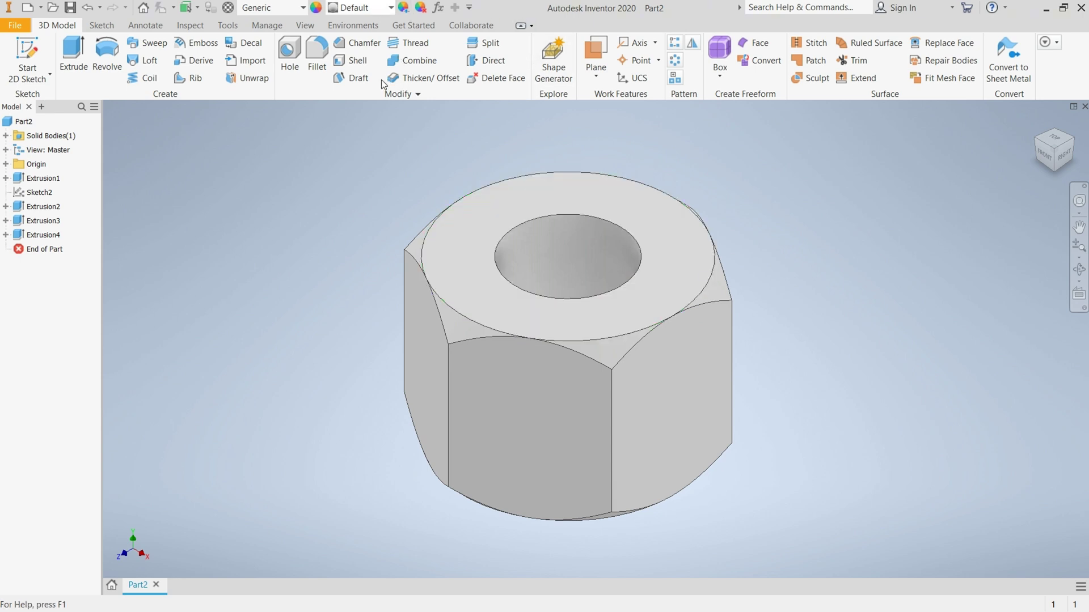
{"action": "left_click", "coordinate": [391, 7]}
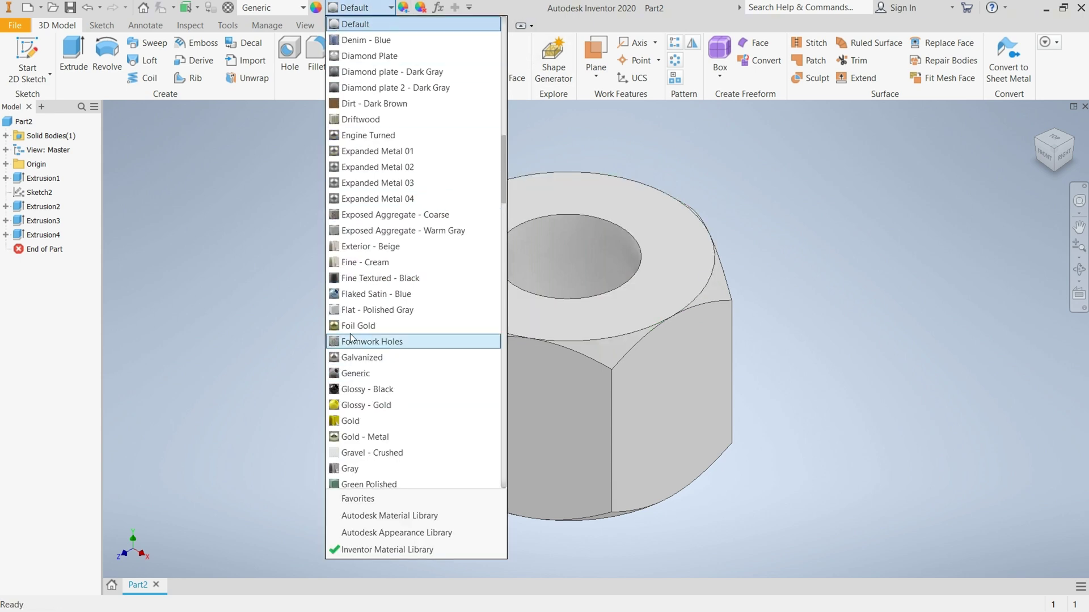
Step: Give the nut the Gold - Metal appearance in the Shaded visual style
{"action": "left_click", "coordinate": [410, 436]}
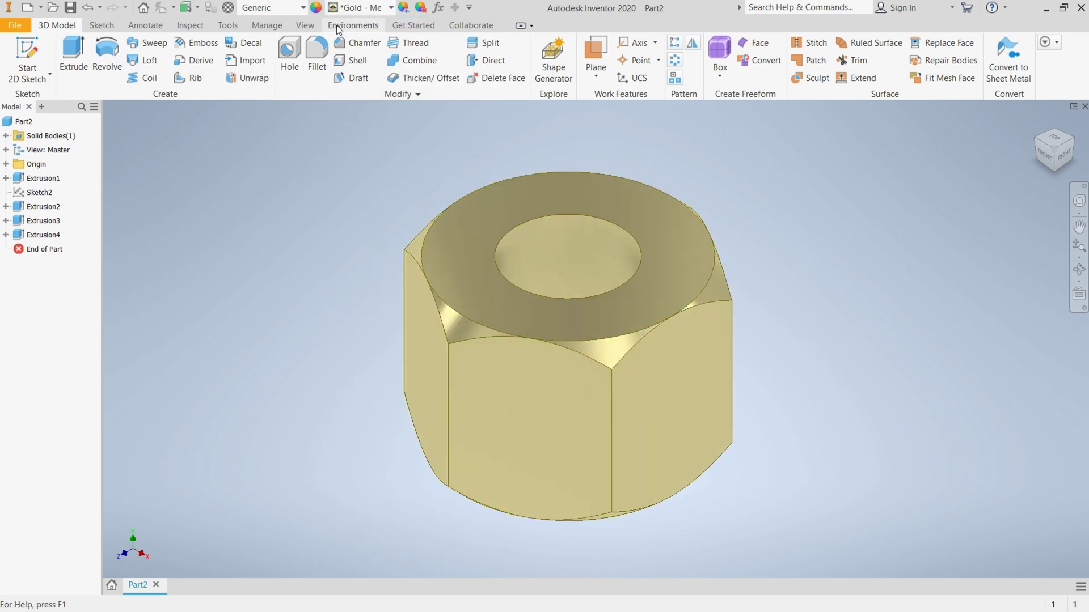
{"action": "left_click", "coordinate": [304, 26]}
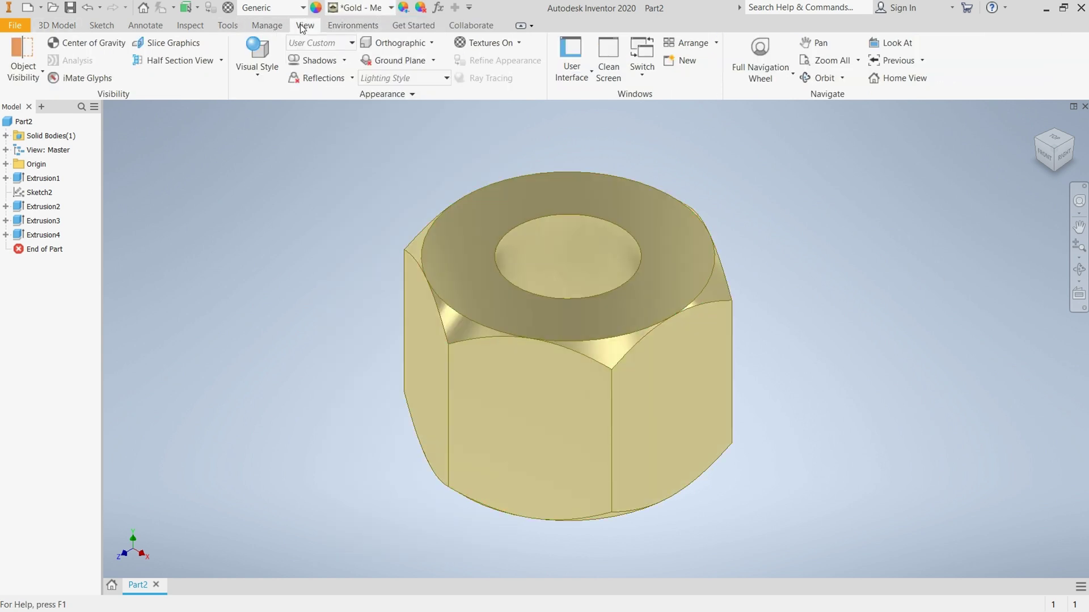
{"action": "left_click", "coordinate": [273, 84]}
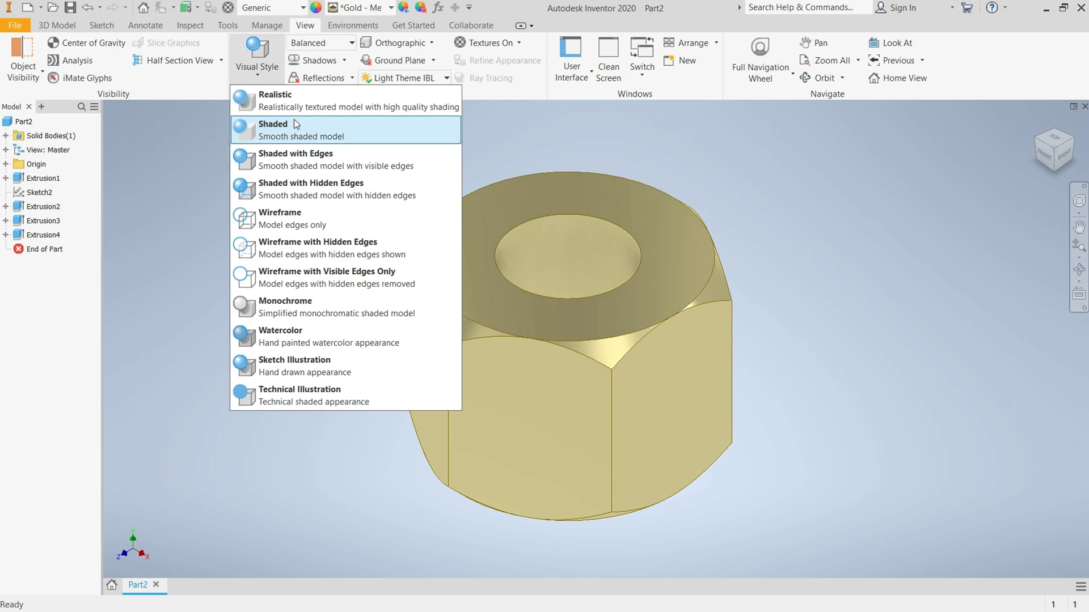
{"action": "left_click", "coordinate": [297, 97]}
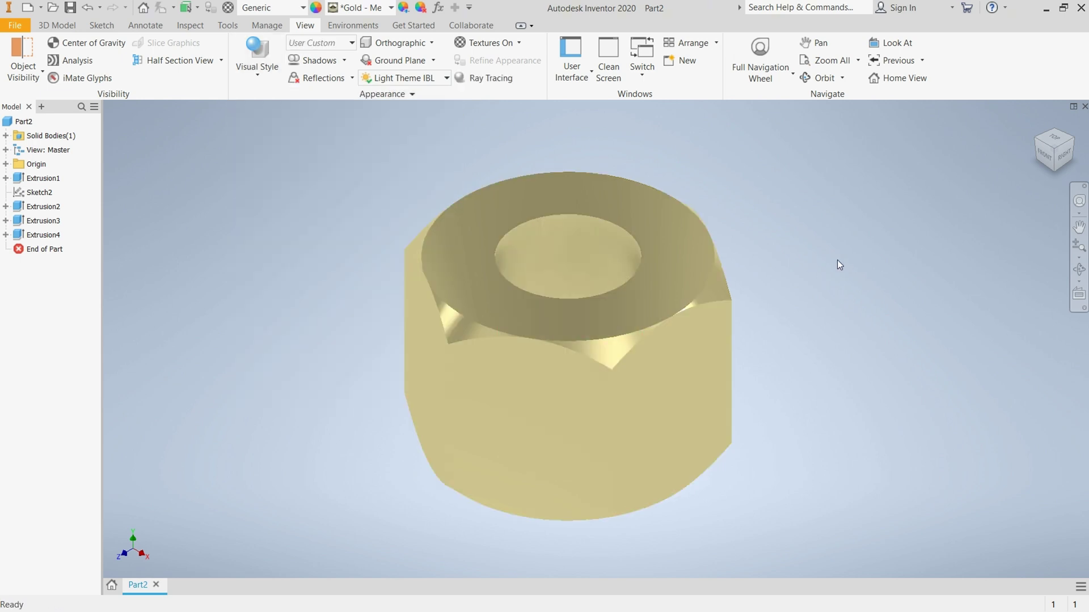
{"action": "left_click", "coordinate": [257, 54]}
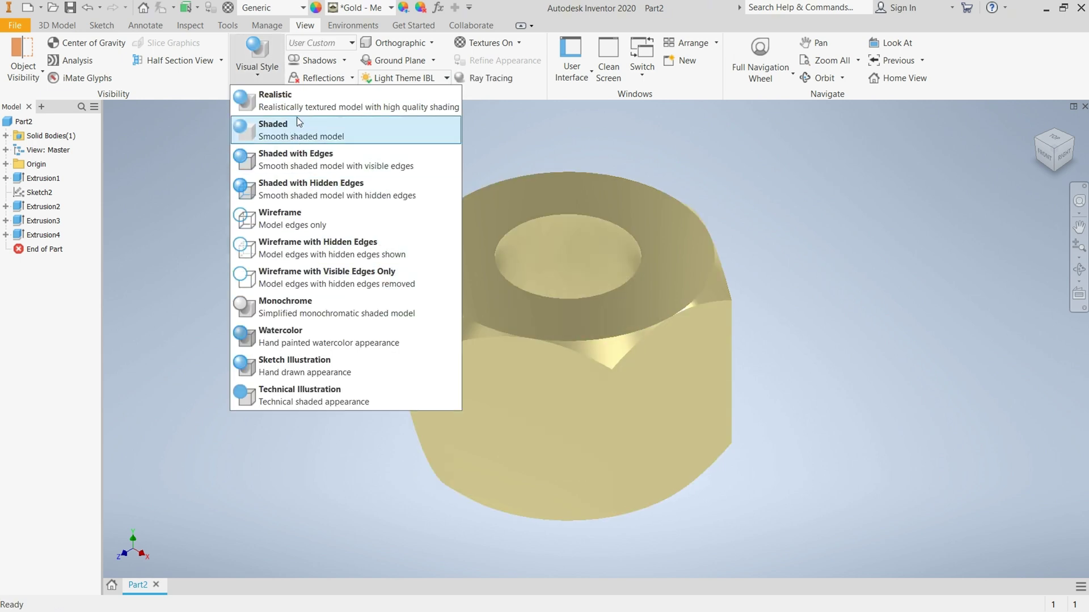
{"action": "left_click", "coordinate": [299, 123]}
Step: Keep Shaded display and turn on ground shadows and reflections
{"action": "left_click", "coordinate": [252, 51]}
{"action": "left_click", "coordinate": [163, 272]}
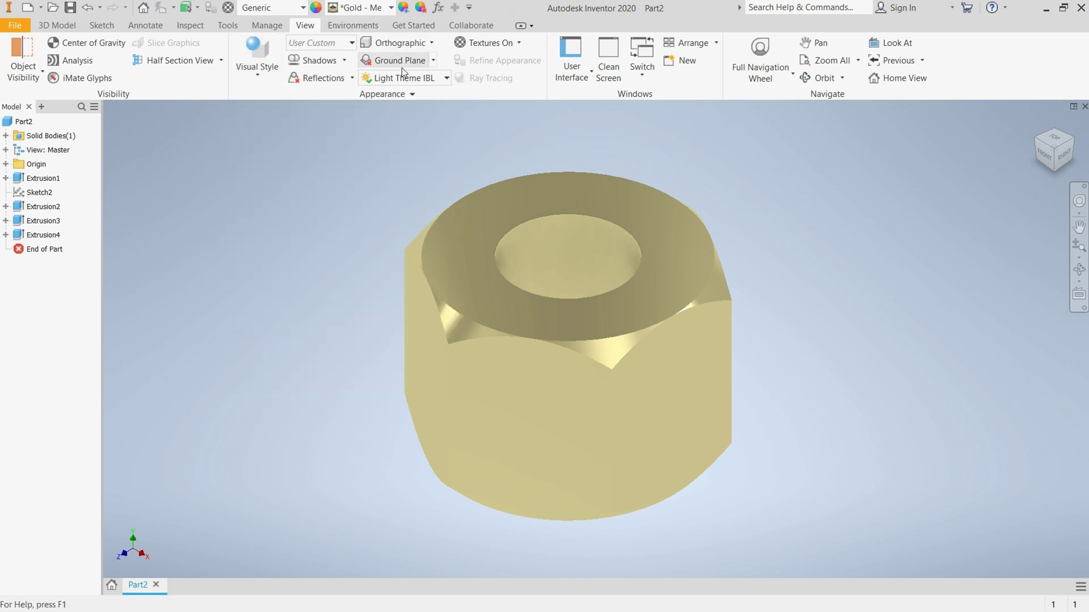
{"action": "left_click", "coordinate": [314, 60]}
{"action": "left_click", "coordinate": [321, 82]}
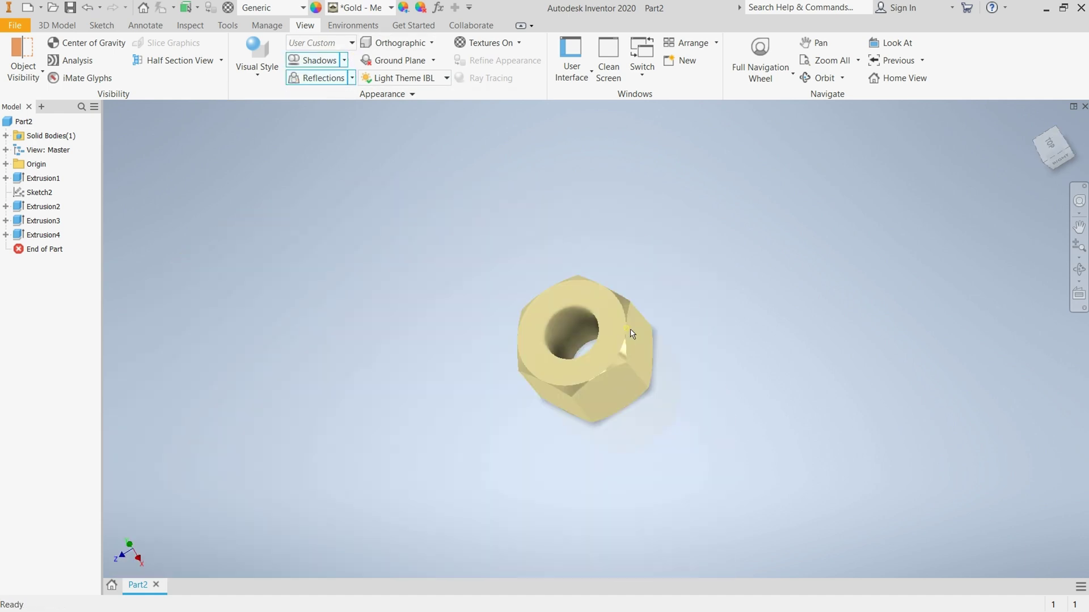
Step: Zoom and orbit to view the nut's hollow top face, then display the environment tools
{"action": "scroll", "coordinate": [633, 334], "scroll_direction": "up", "scroll_amount": 5}
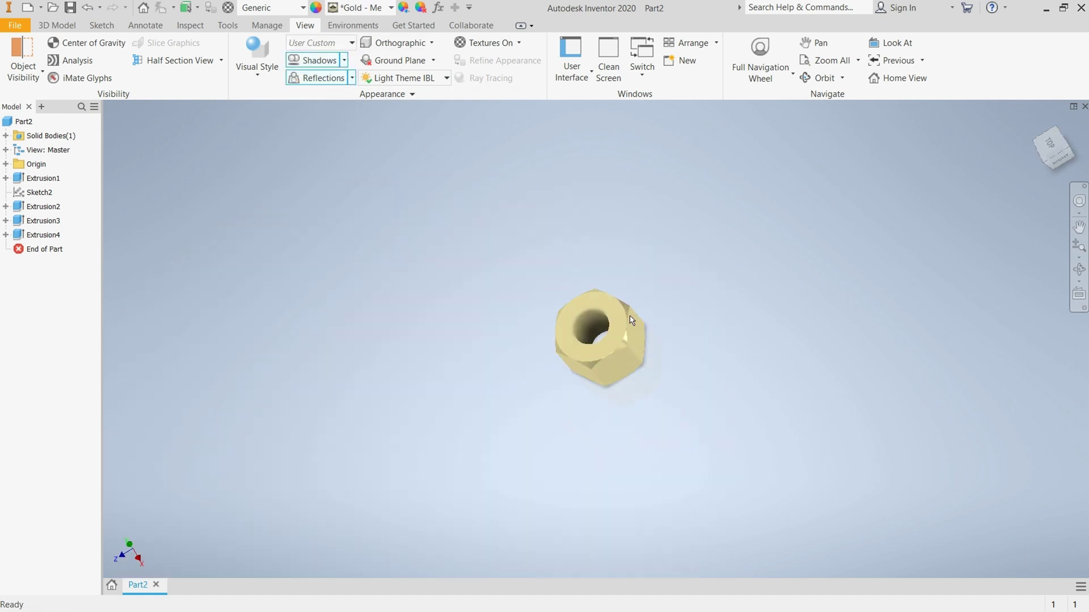
{"action": "scroll", "coordinate": [642, 370], "scroll_direction": "down", "scroll_amount": 8}
{"action": "scroll", "coordinate": [651, 323], "scroll_direction": "up", "scroll_amount": 3}
{"action": "middle_click_drag", "start_coordinate": [679, 336], "coordinate": [654, 326], "text": "shift"}
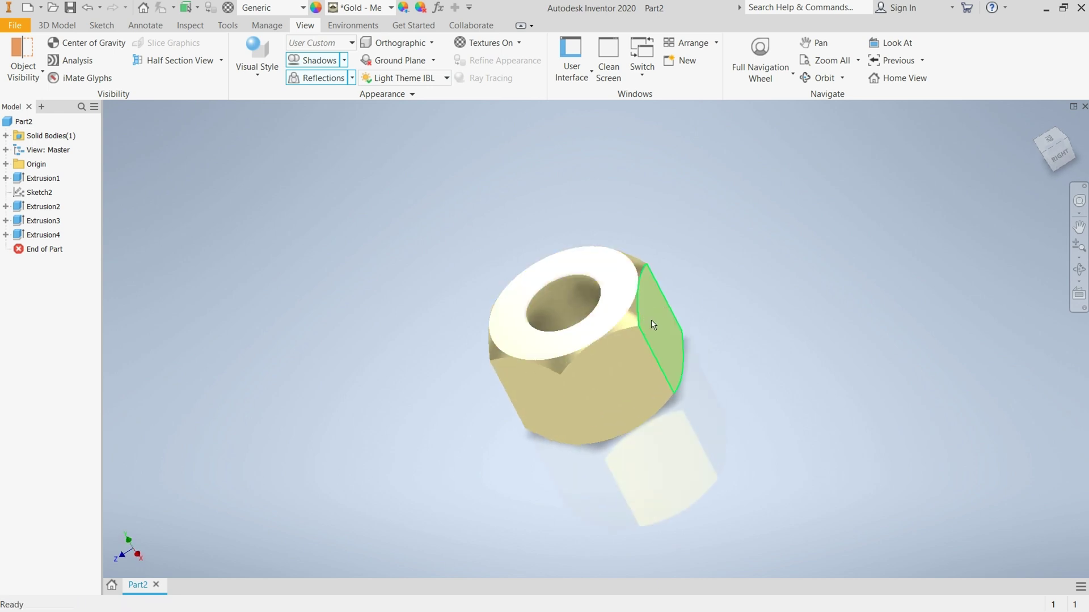
{"action": "scroll", "coordinate": [652, 324], "scroll_direction": "up", "scroll_amount": 5}
{"action": "scroll", "coordinate": [652, 318], "scroll_direction": "down", "scroll_amount": 8}
{"action": "scroll", "coordinate": [655, 300], "scroll_direction": "up", "scroll_amount": 4}
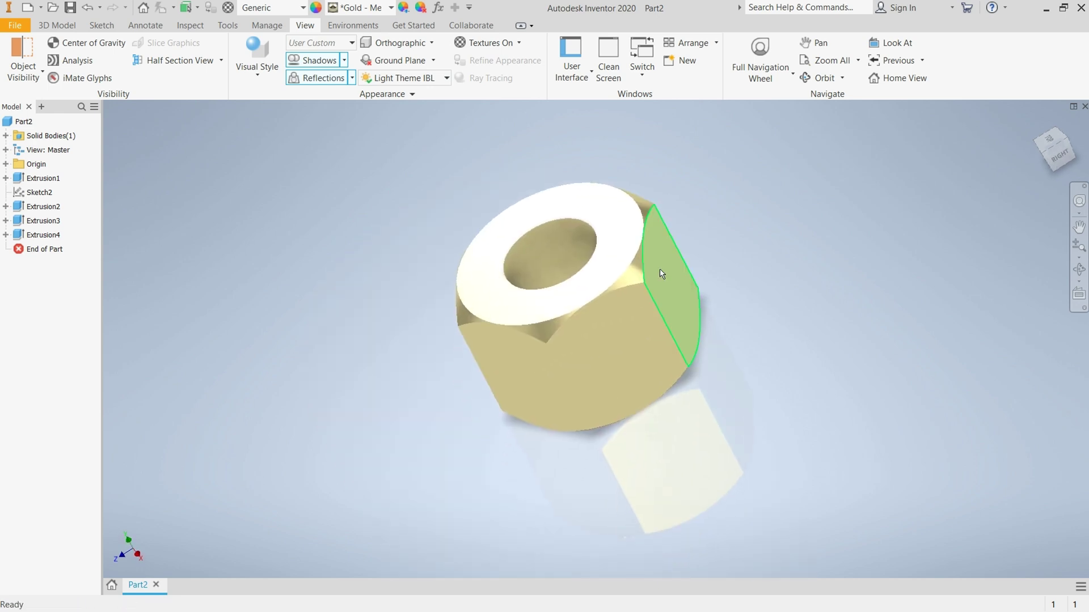
{"action": "scroll", "coordinate": [659, 273], "scroll_direction": "down", "scroll_amount": 3}
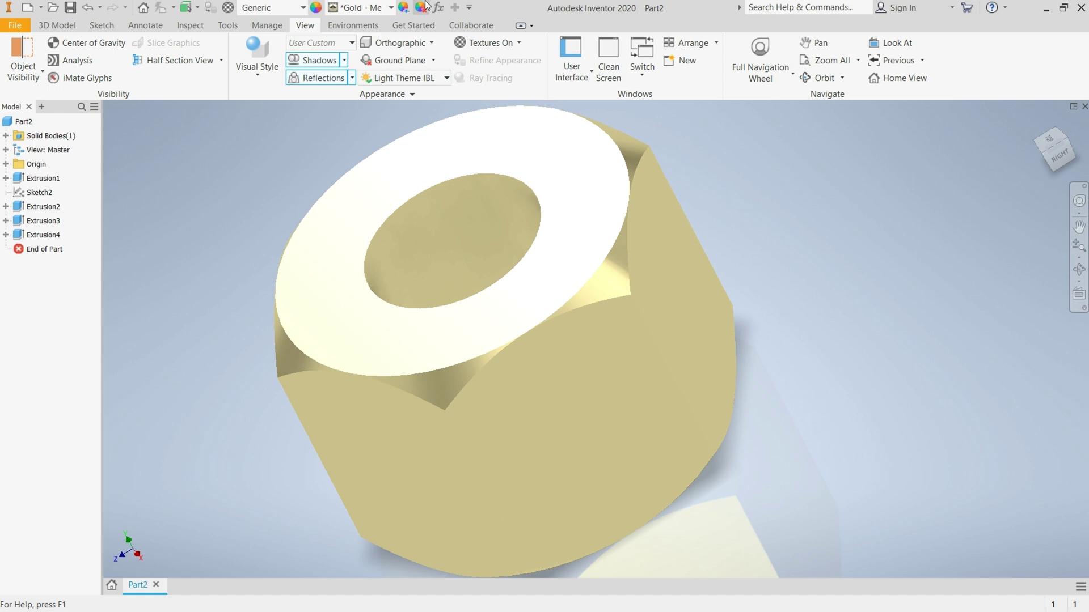
{"action": "left_click", "coordinate": [351, 25]}
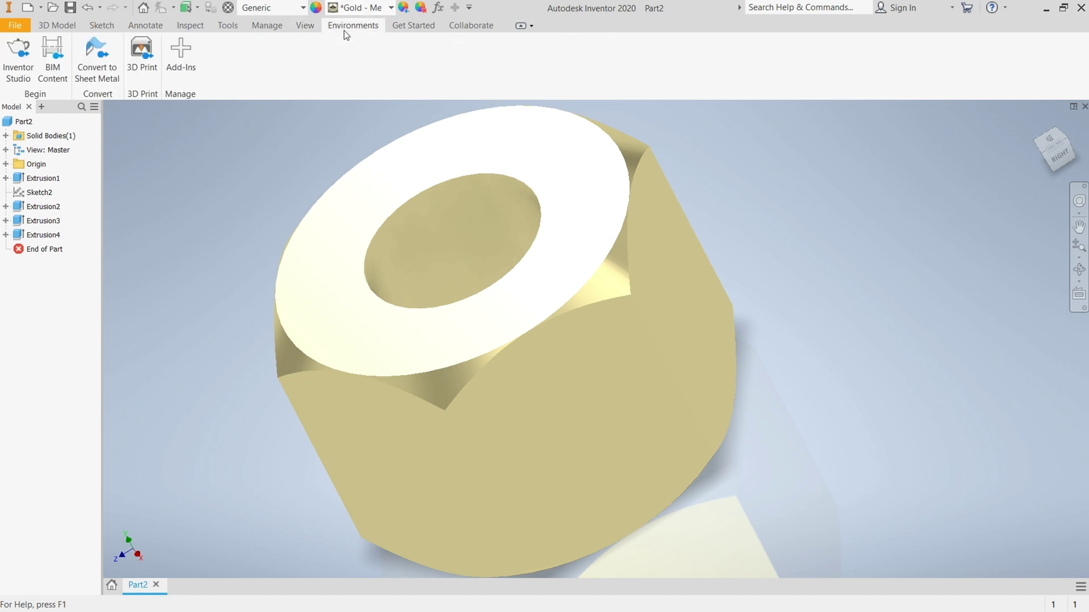
Step: Enter Inventor Studio, frame the nut, and start a 1920 x 1080 image render
{"action": "left_click", "coordinate": [12, 50]}
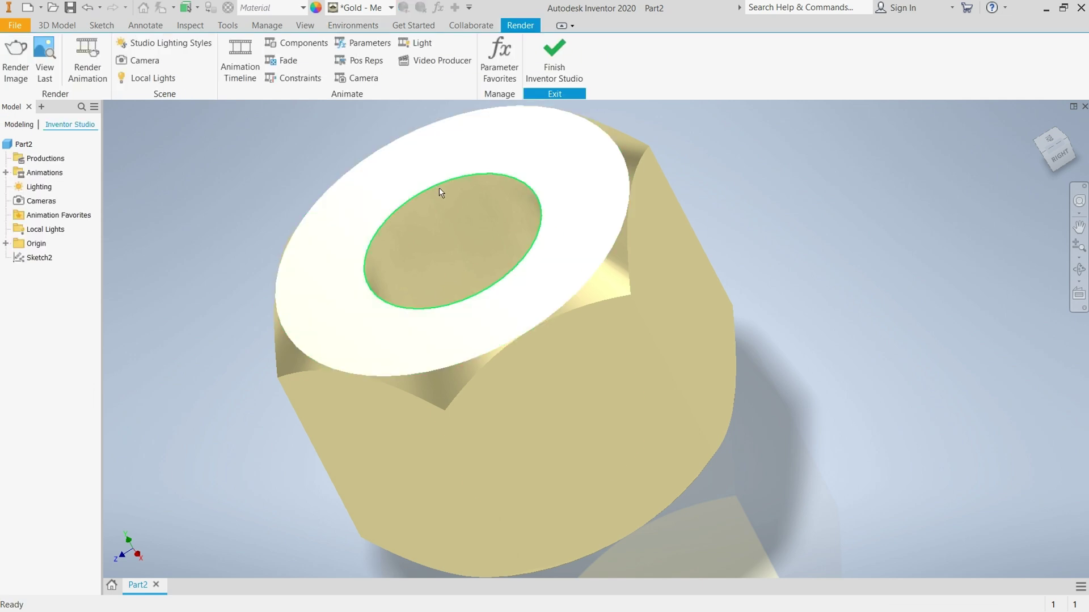
{"action": "middle_click_drag", "start_coordinate": [778, 301], "coordinate": [821, 308]}
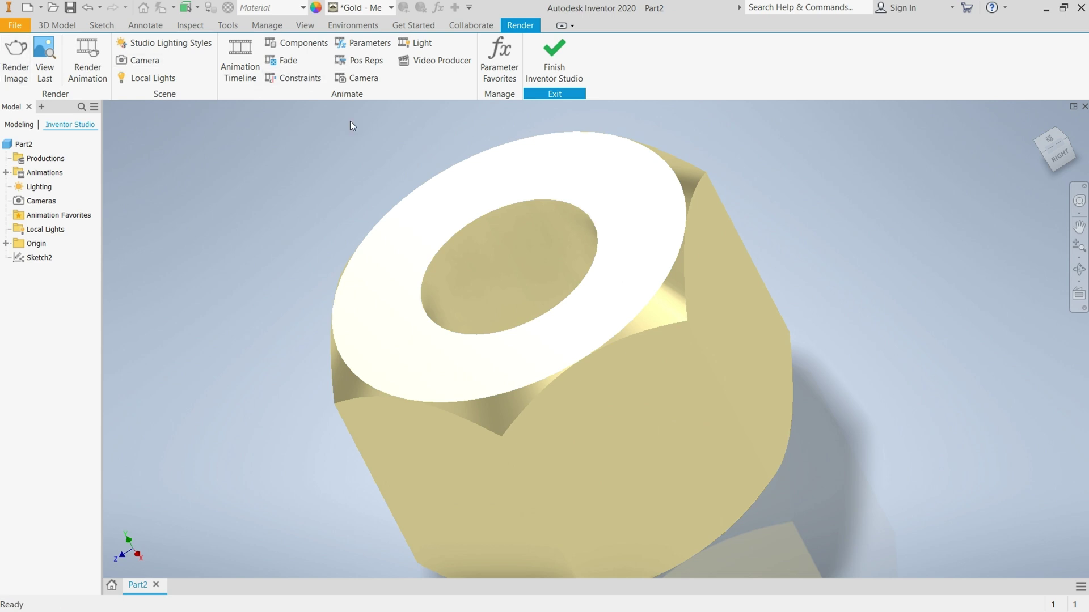
{"action": "scroll", "coordinate": [311, 209], "scroll_direction": "down", "scroll_amount": 3}
{"action": "scroll", "coordinate": [311, 210], "scroll_direction": "down", "scroll_amount": 2}
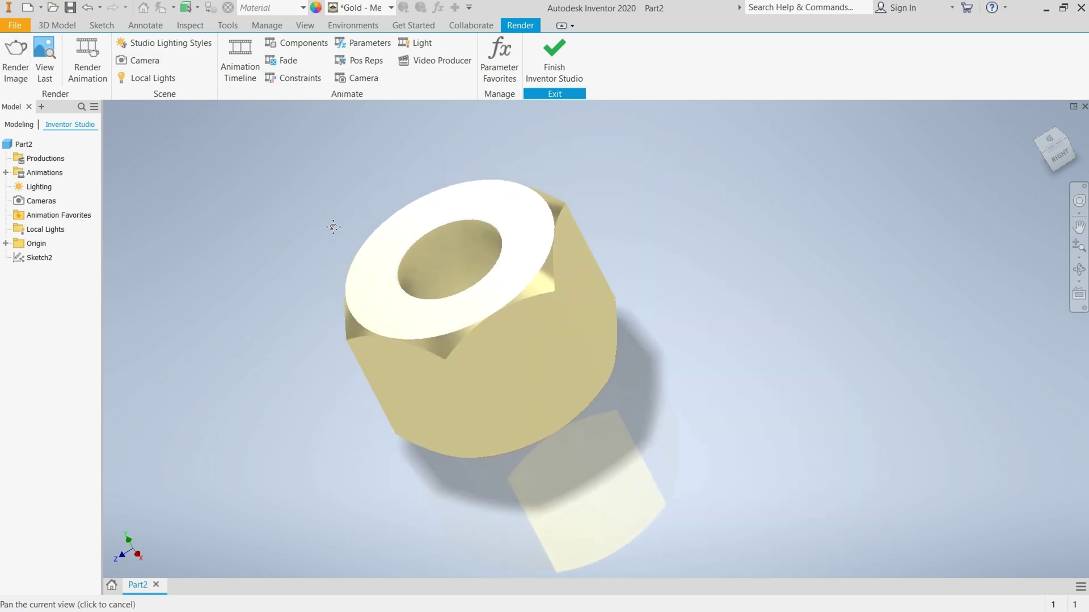
{"action": "left_click", "coordinate": [16, 61]}
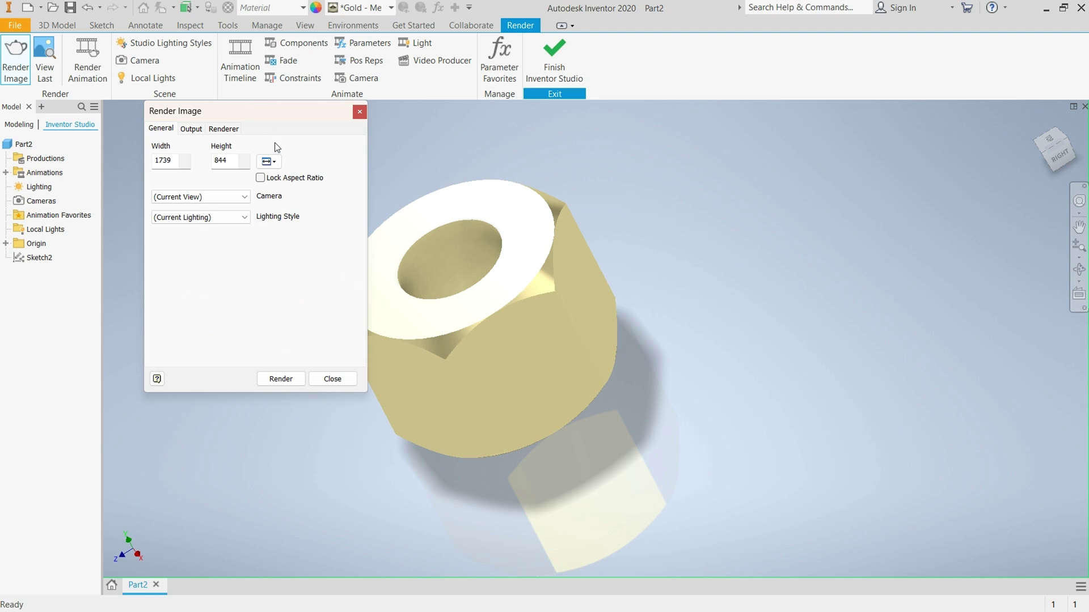
{"action": "left_click", "coordinate": [270, 162]}
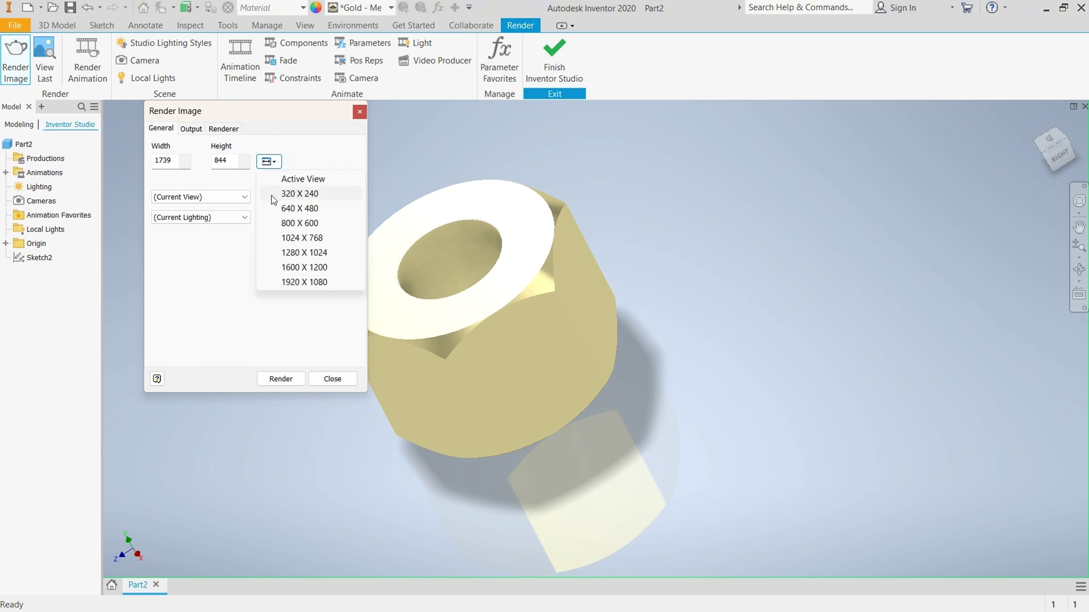
{"action": "left_click", "coordinate": [302, 282]}
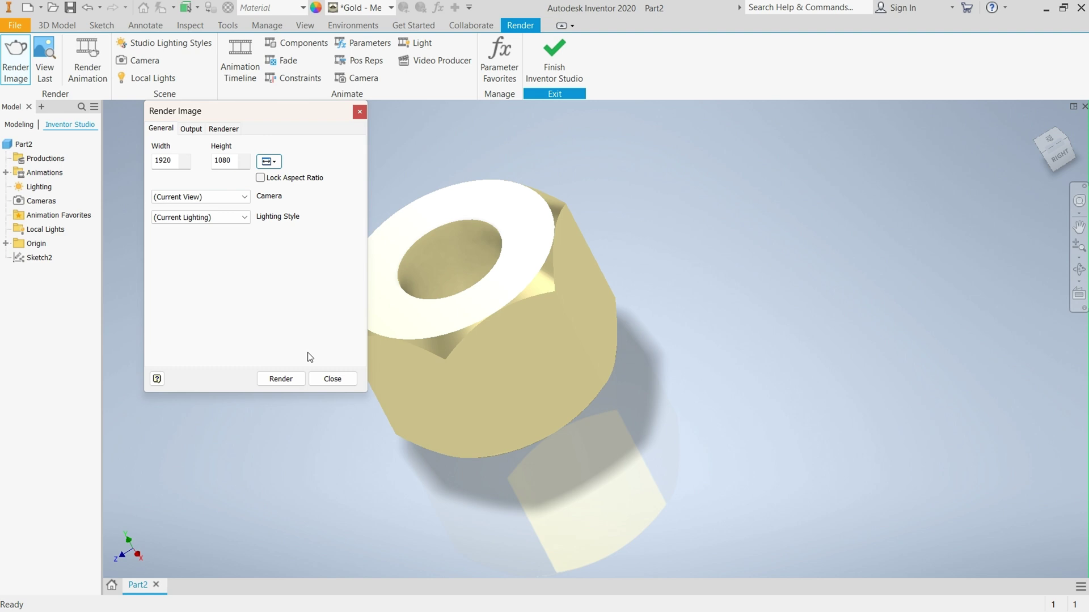
{"action": "left_click", "coordinate": [280, 378]}
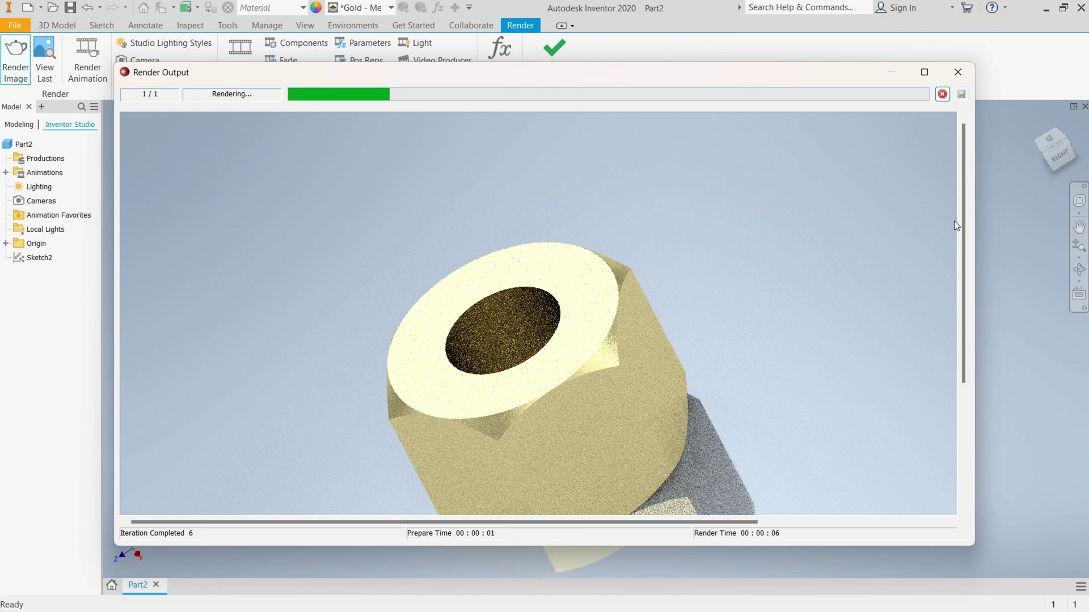
Step: Let the render finish, then continue rendering until 64 iterations complete
{"action": "left_click_drag", "start_coordinate": [963, 226], "coordinate": [968, 329]}
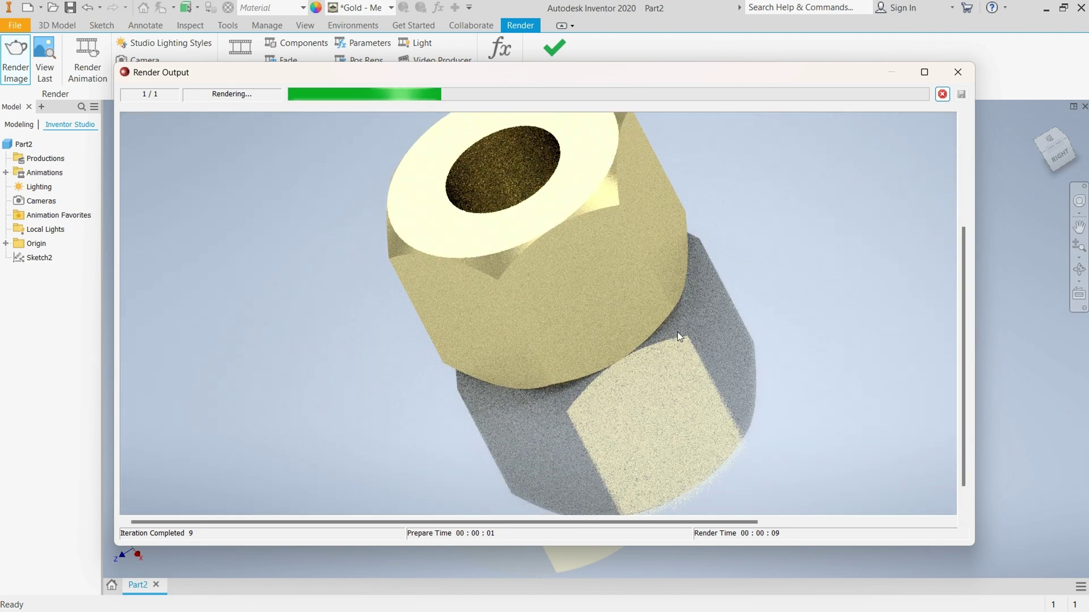
{"action": "left_click_drag", "start_coordinate": [960, 334], "coordinate": [964, 301]}
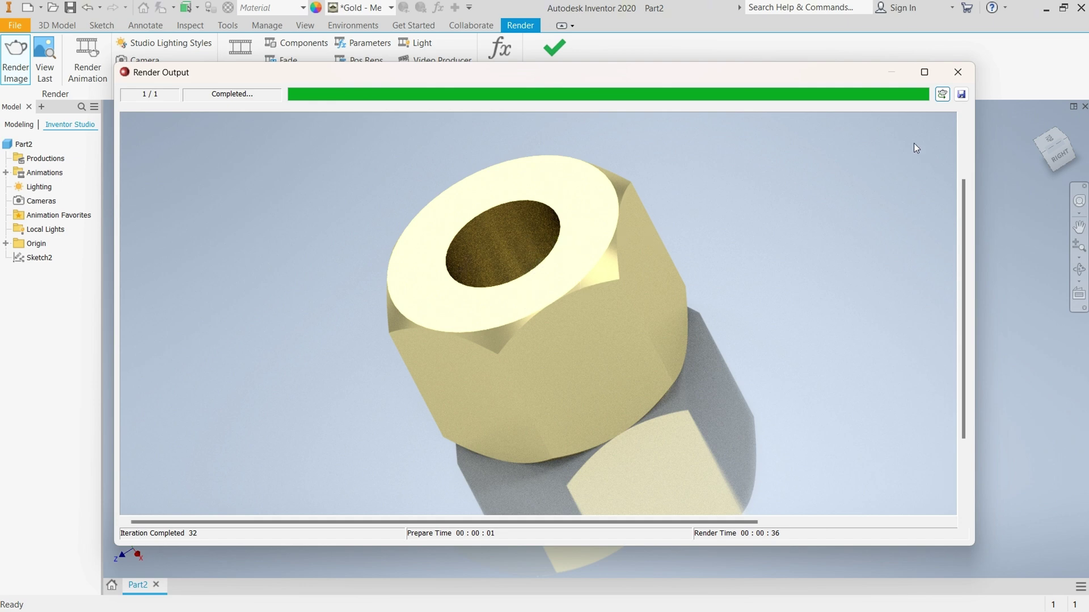
{"action": "left_click", "coordinate": [942, 95]}
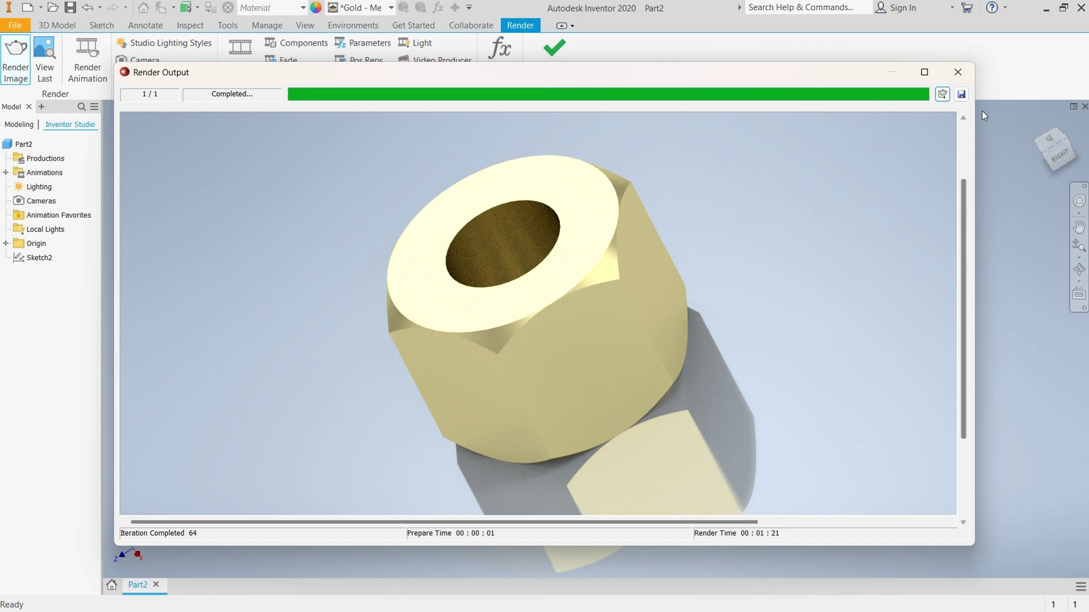
Step: Save the rendered image to the Desktop as the PNG file 'nut 22'
{"action": "left_click", "coordinate": [962, 94]}
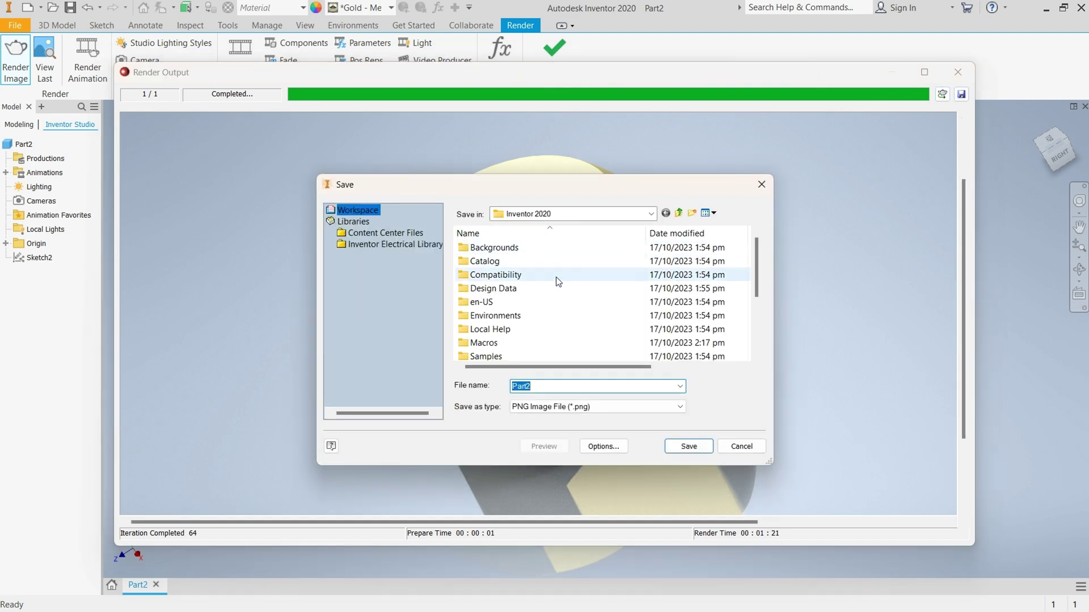
{"action": "left_click", "coordinate": [570, 213]}
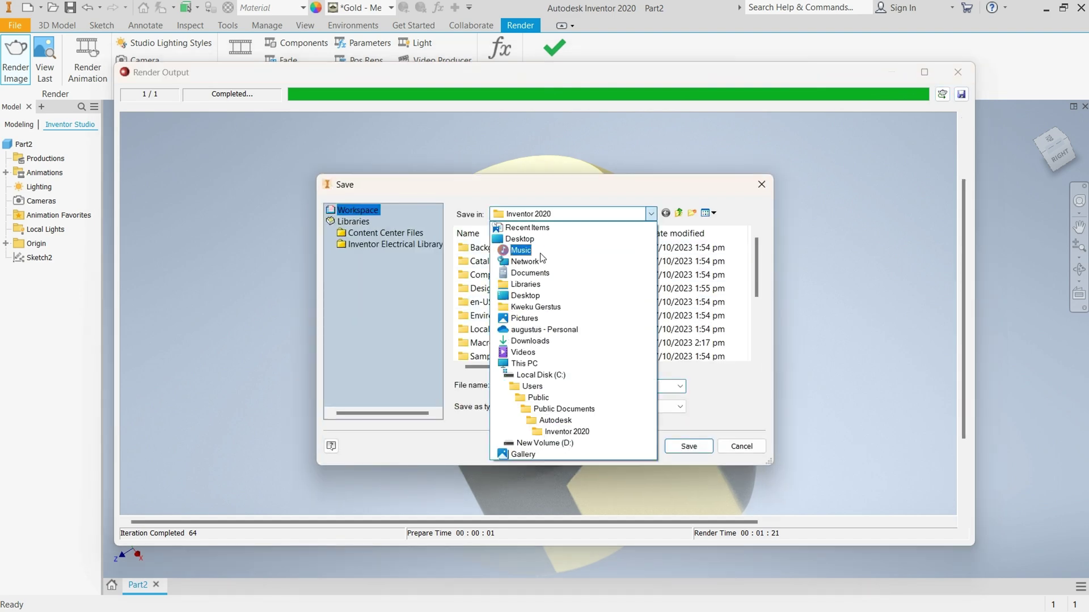
{"action": "left_click", "coordinate": [524, 224]}
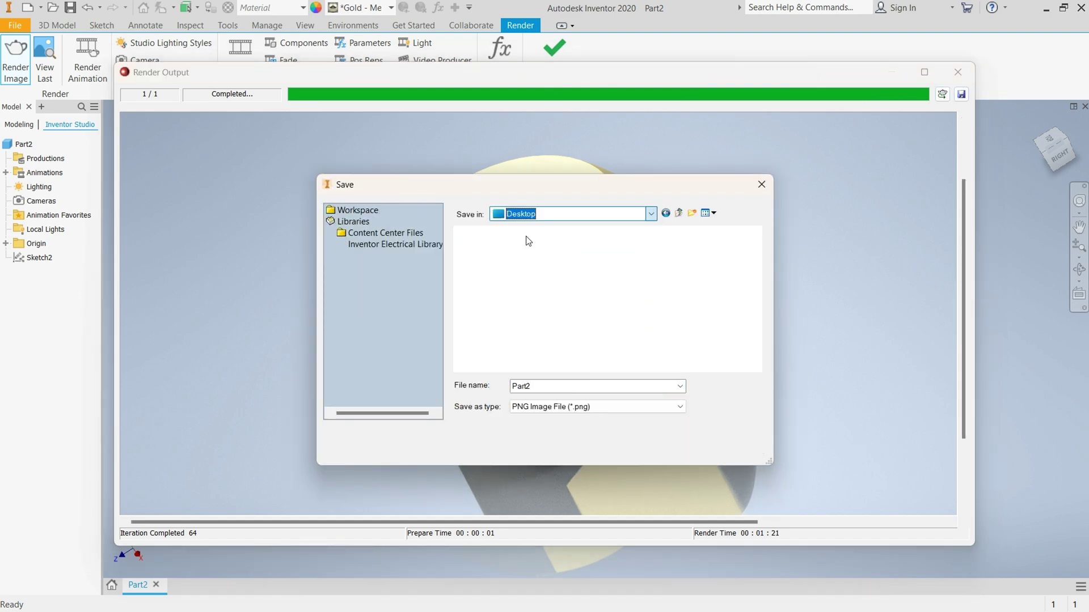
{"action": "double_click", "coordinate": [568, 387]}
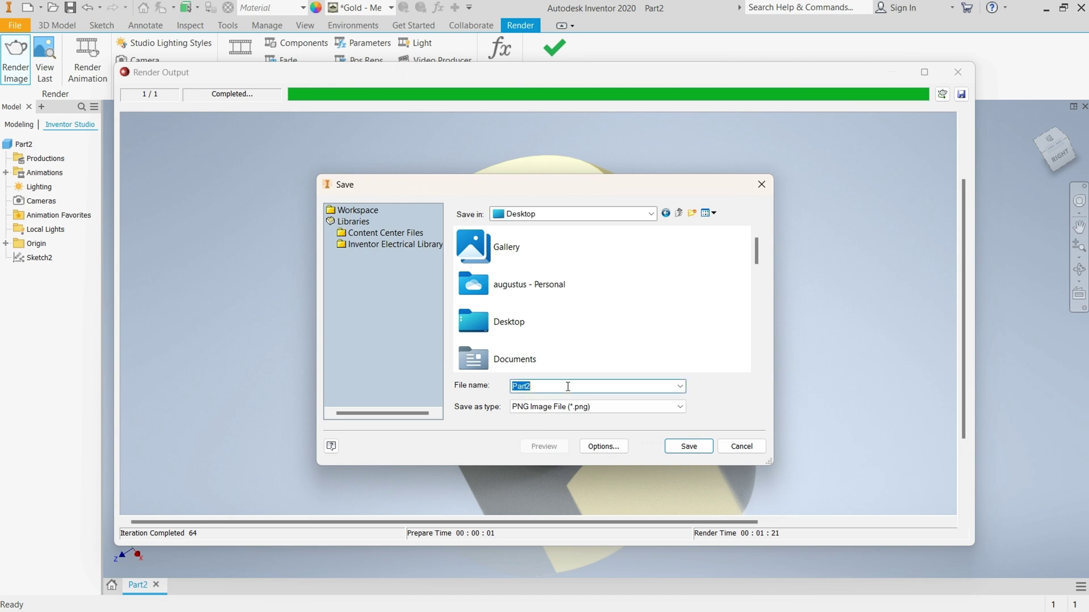
{"action": "type", "text": "nut"}
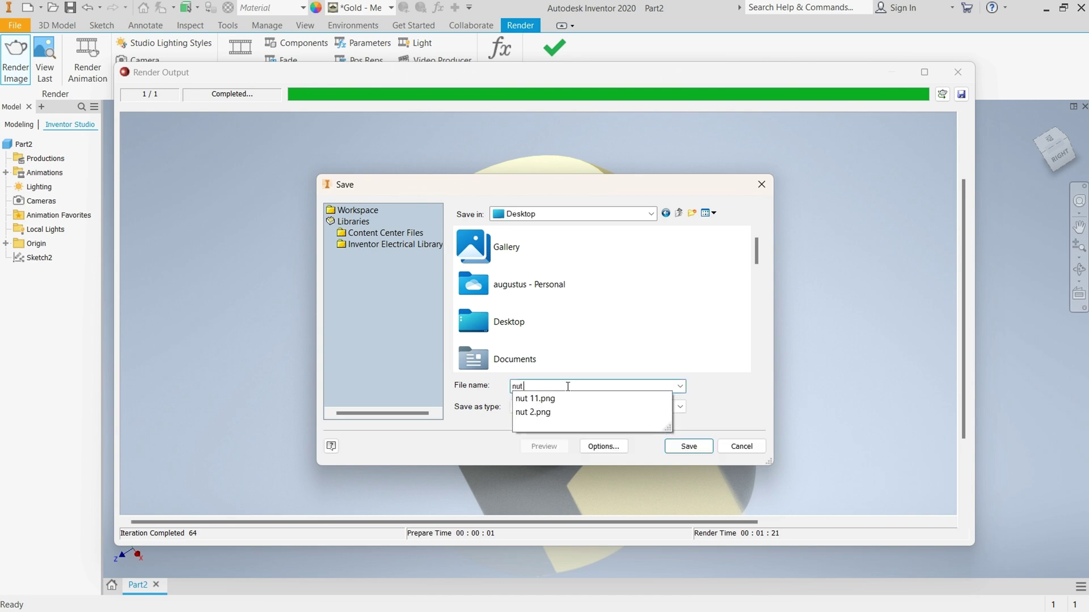
{"action": "type", "text": " 22"}
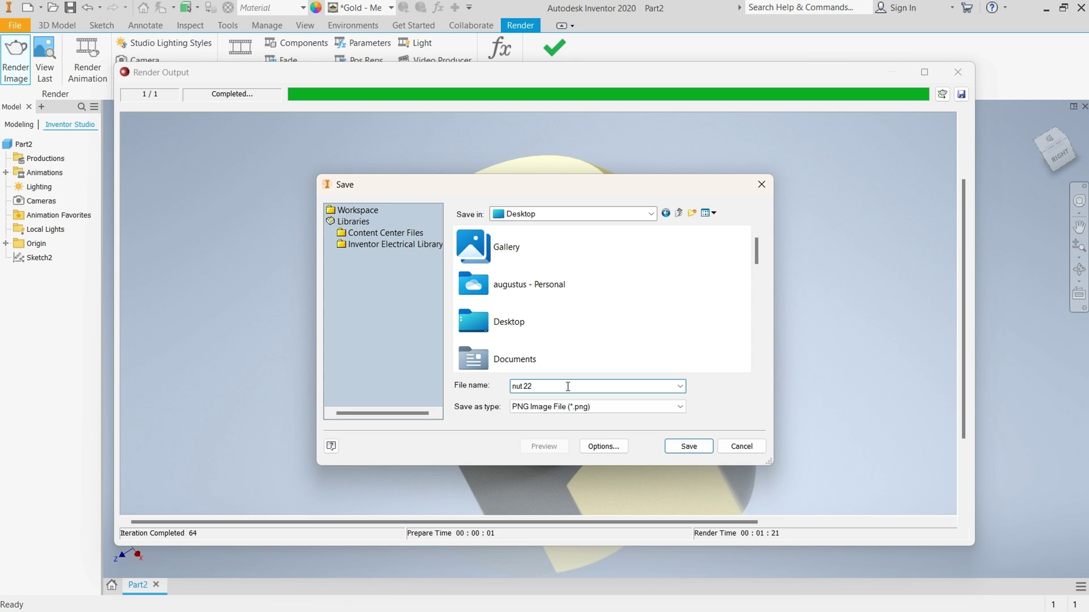
{"action": "left_click", "coordinate": [709, 451]}
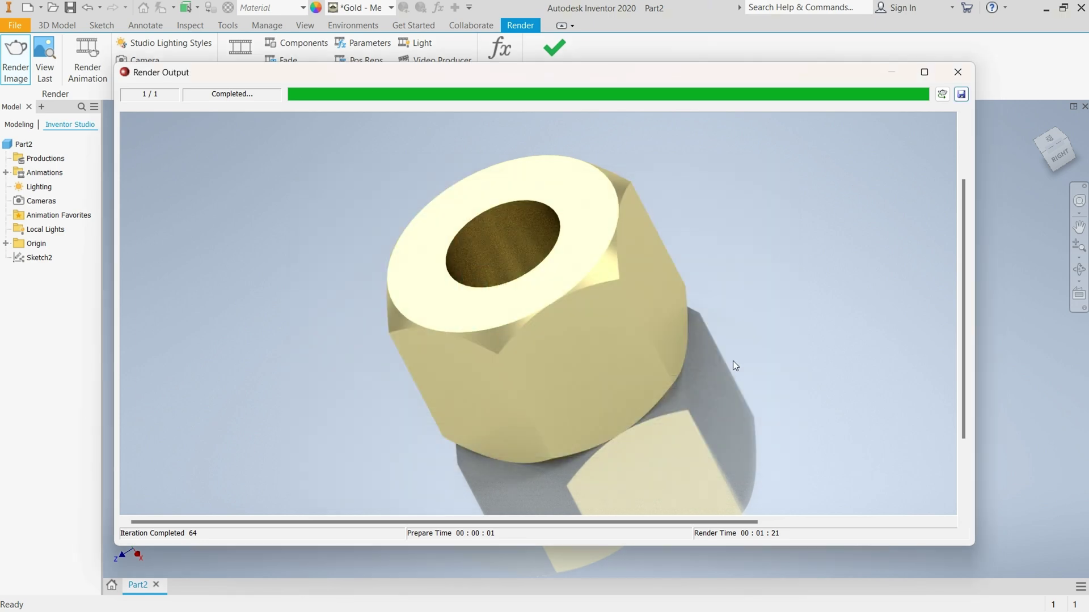